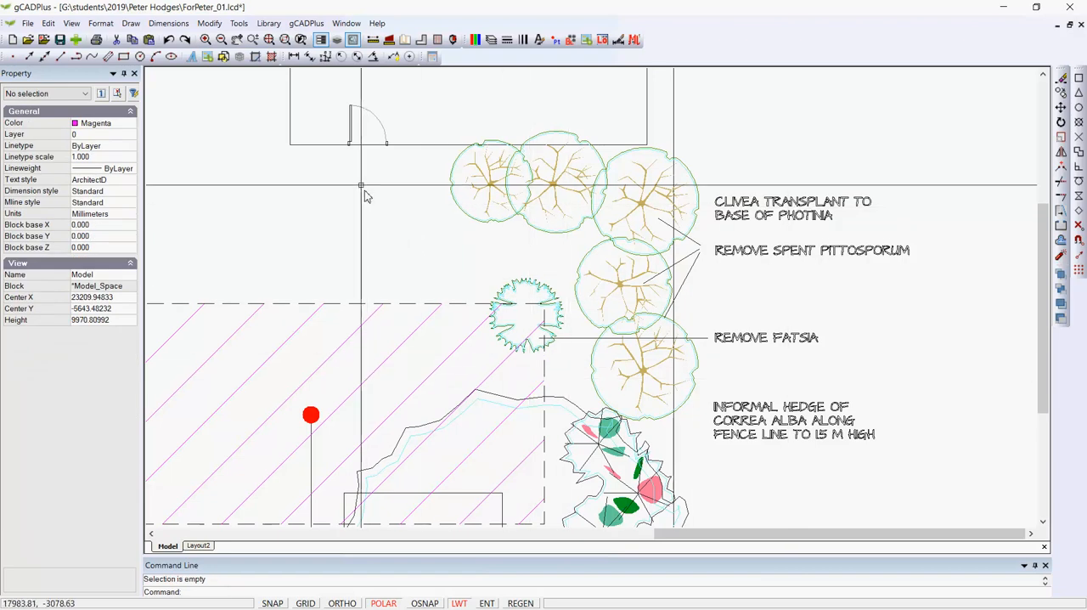
# Step: Load the Clivea miniata symbol from the Named plants library into the drawing's blocks
pyautogui.click(283, 24)
pyautogui.moveTo(288, 40)
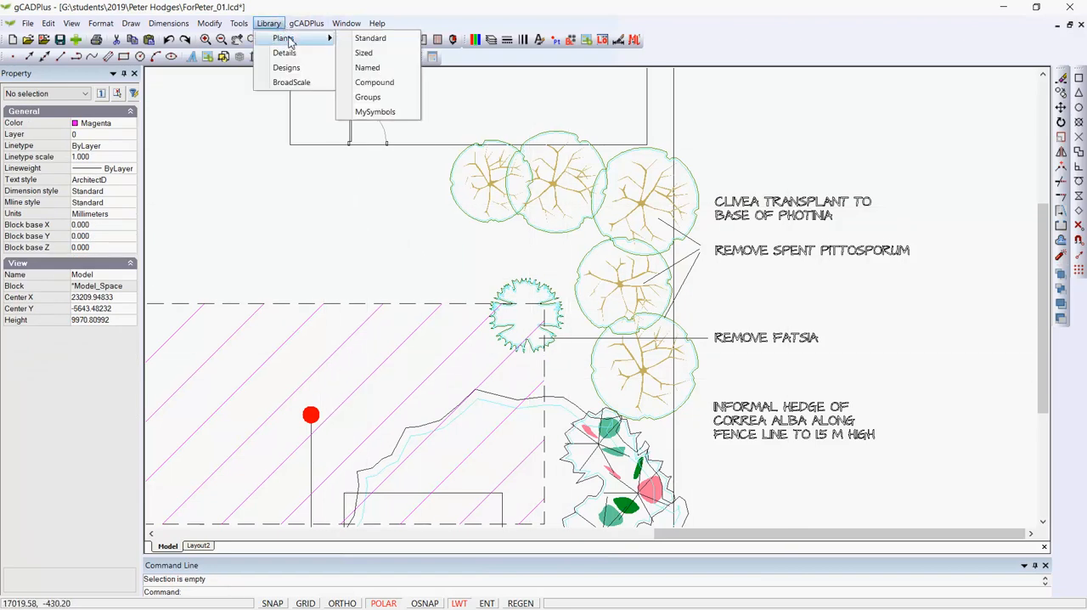
pyautogui.click(367, 68)
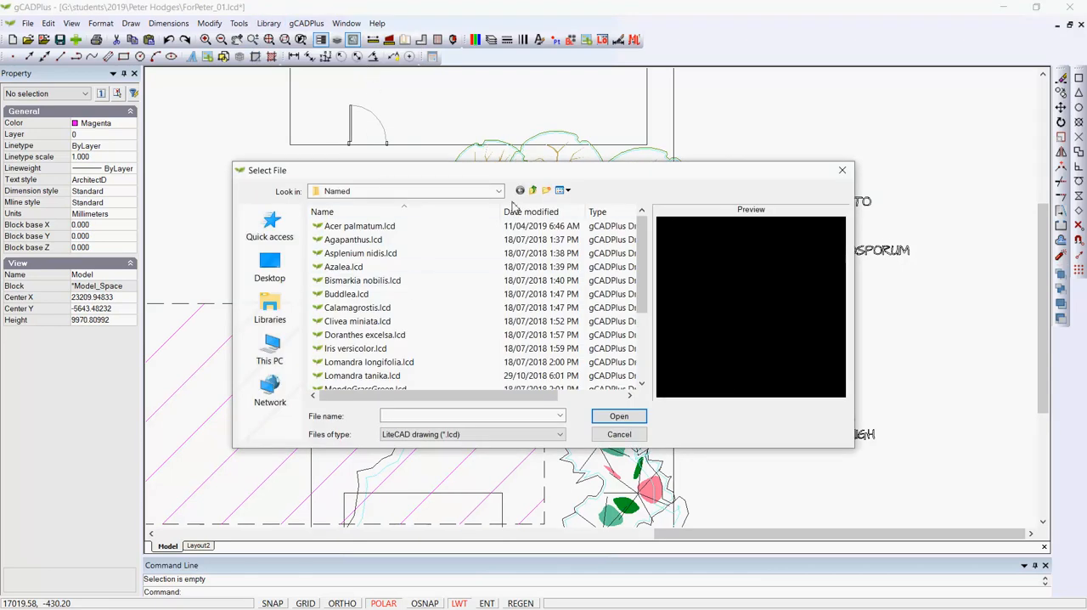
pyautogui.click(534, 190)
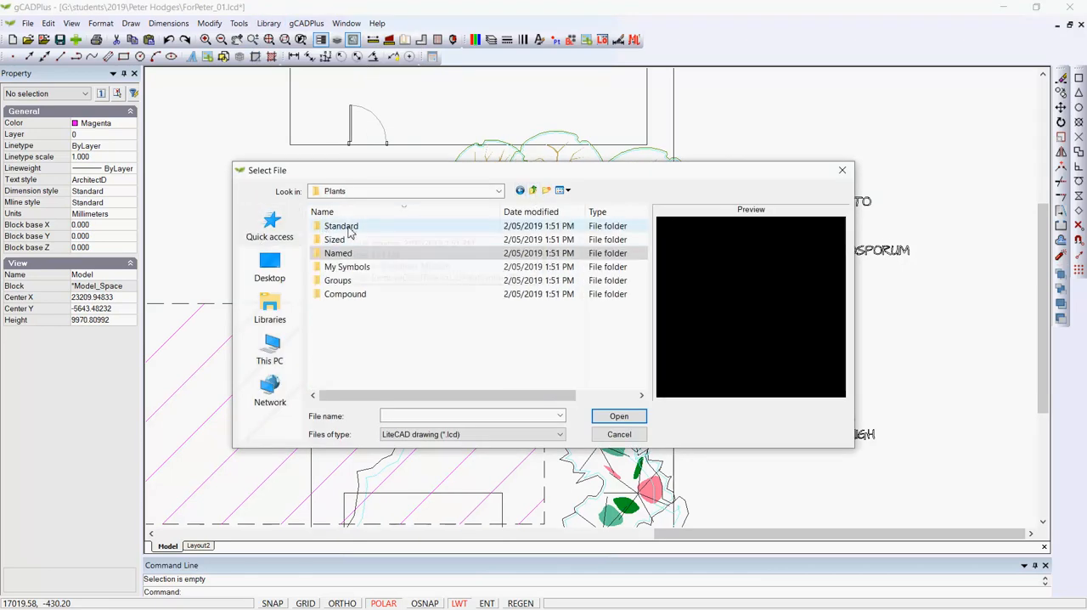
pyautogui.doubleClick(321, 254)
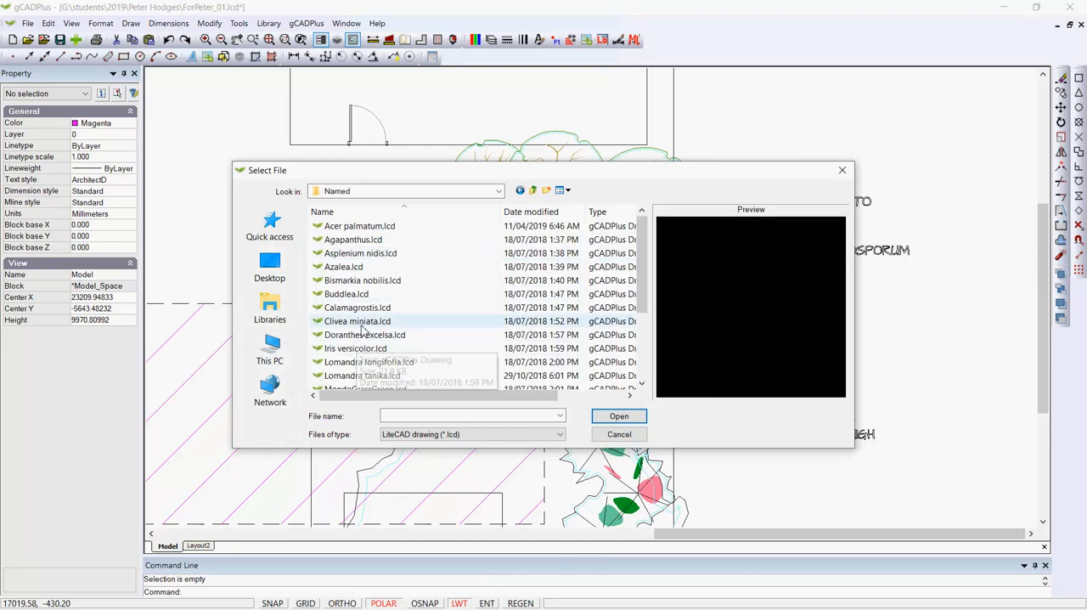
pyautogui.click(358, 321)
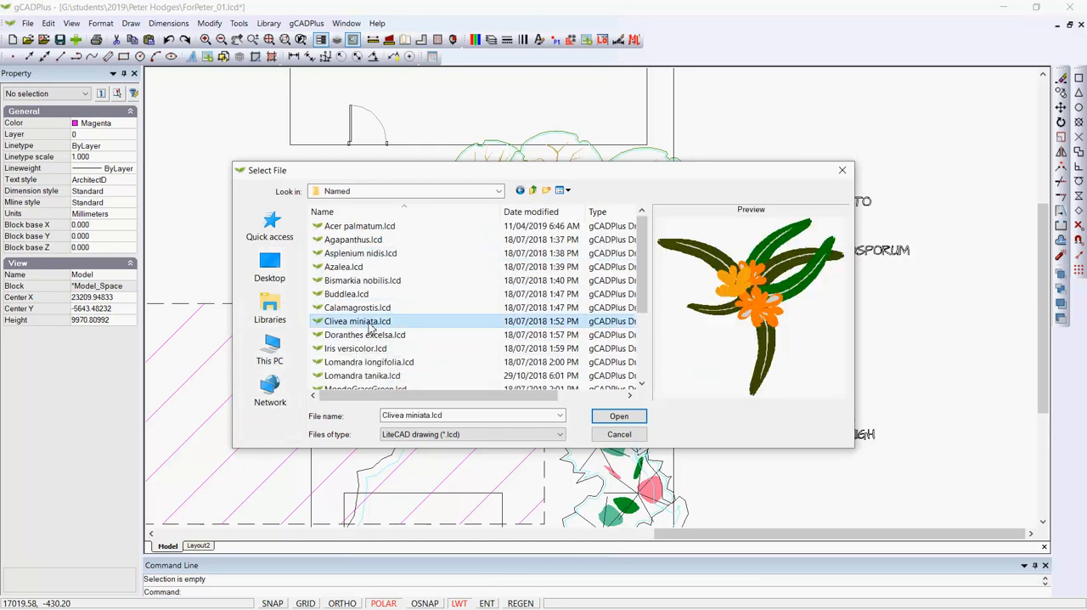
pyautogui.click(621, 416)
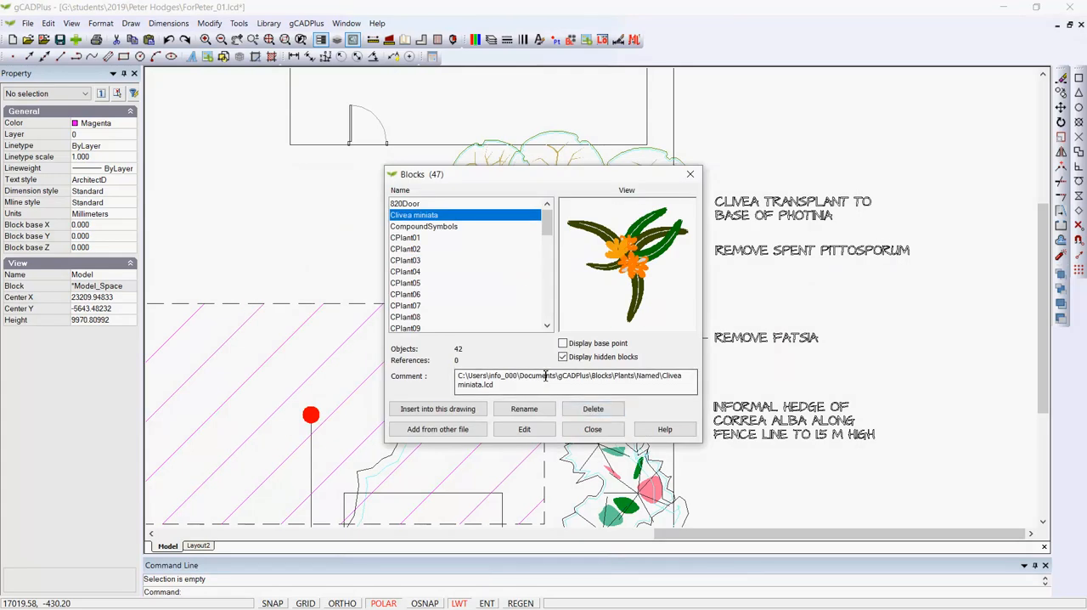
# Step: Insert the Clivea miniata block where the upper two large tree canopies meet, near the Clivea transplant note
pyautogui.click(473, 409)
pyautogui.click(526, 383)
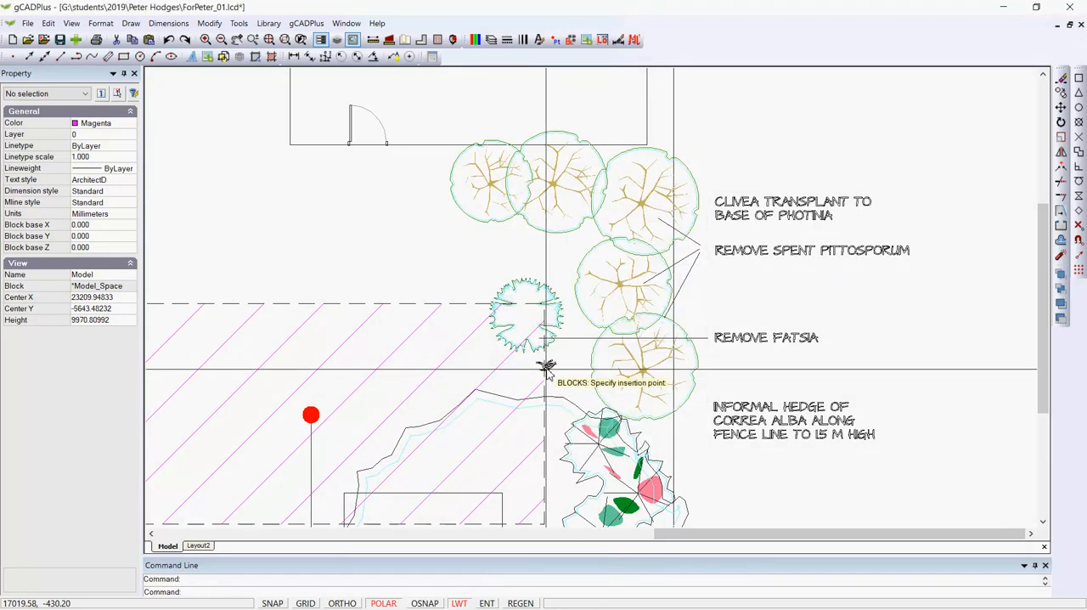
pyautogui.click(601, 212)
# Step: Scale the inserted Clivea miniata up about its centre by a factor of about 1.62
pyautogui.scroll(5, 602, 216)
pyautogui.click(606, 186)
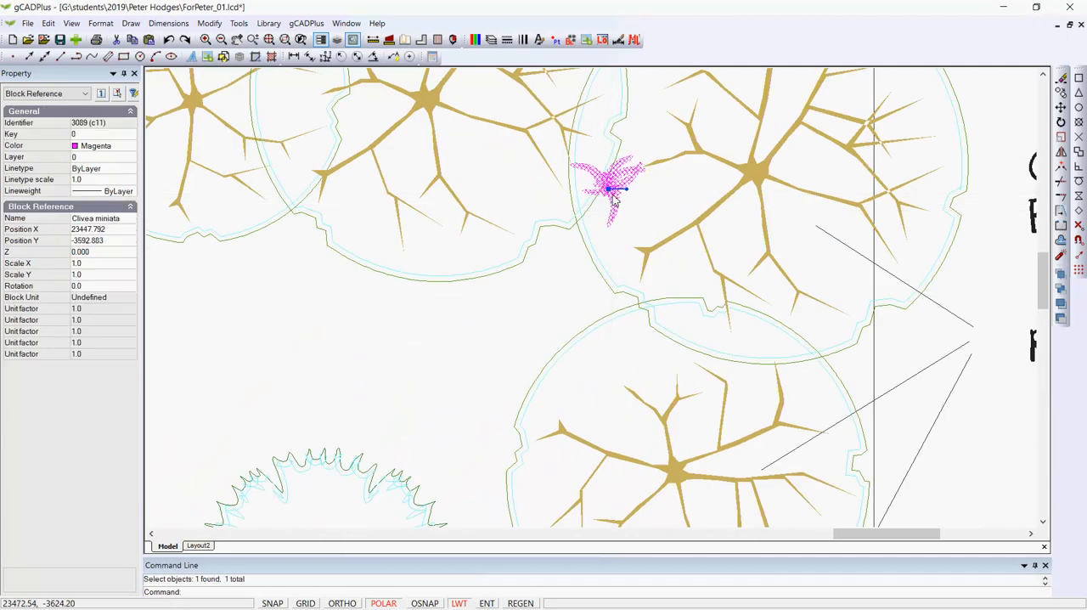
pyautogui.rightClick(612, 195)
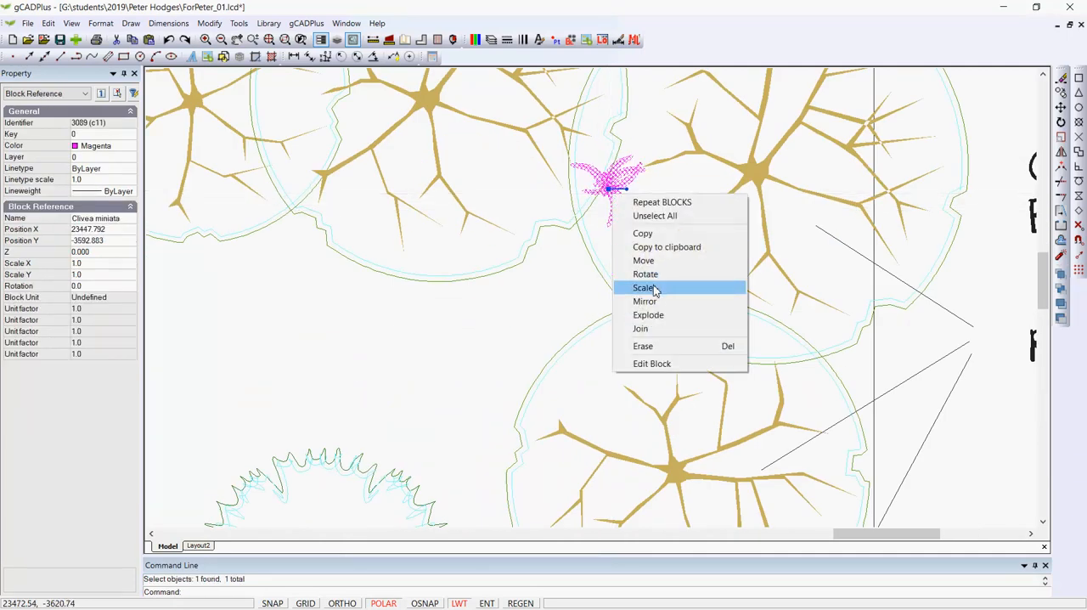
pyautogui.click(645, 287)
pyautogui.click(608, 189)
pyautogui.click(617, 214)
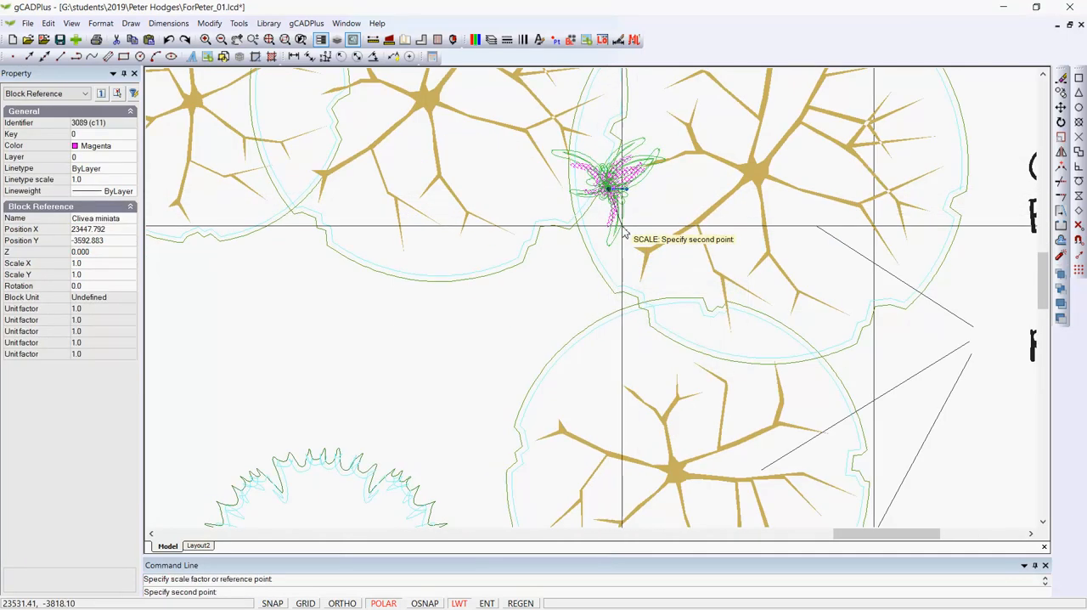
pyautogui.click(615, 223)
pyautogui.press('Escape')
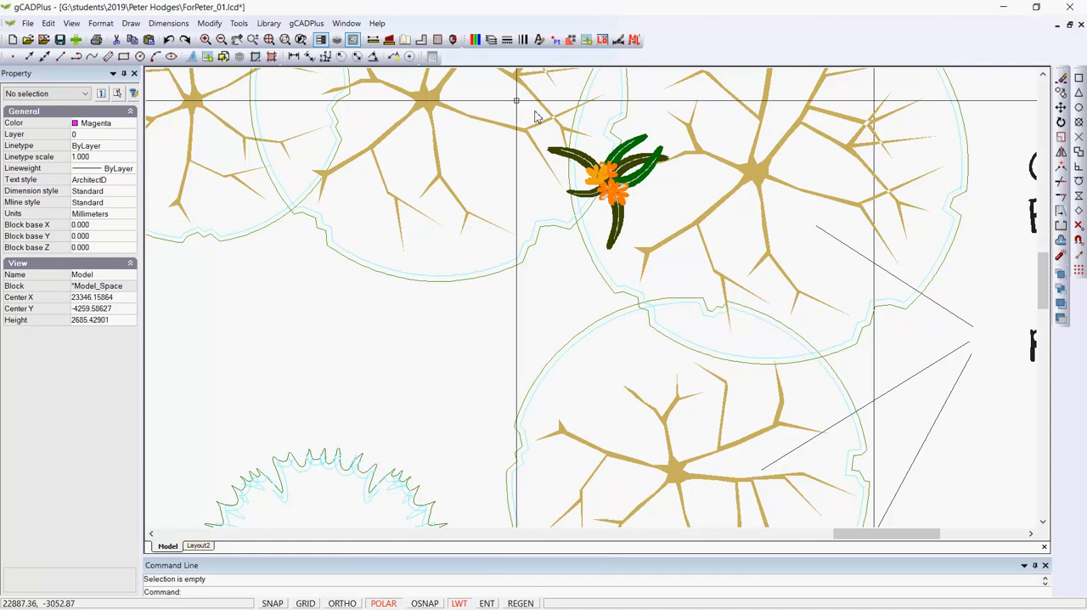
# Step: Measure from the enlarged Clivea's centre outward to check its approximate spread
pyautogui.click(373, 39)
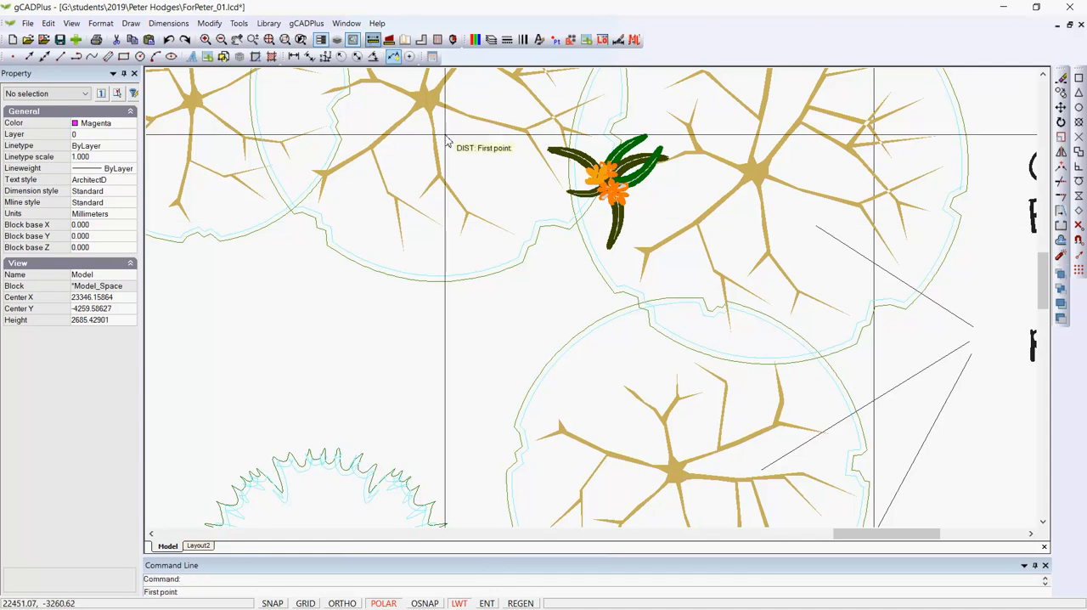
pyautogui.click(601, 175)
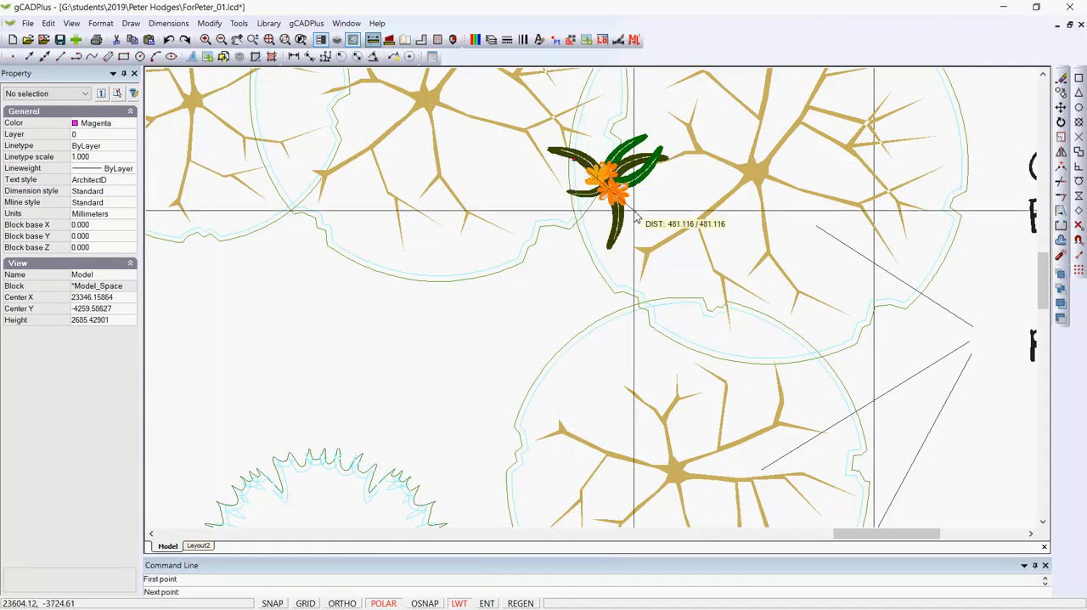
pyautogui.click(636, 218)
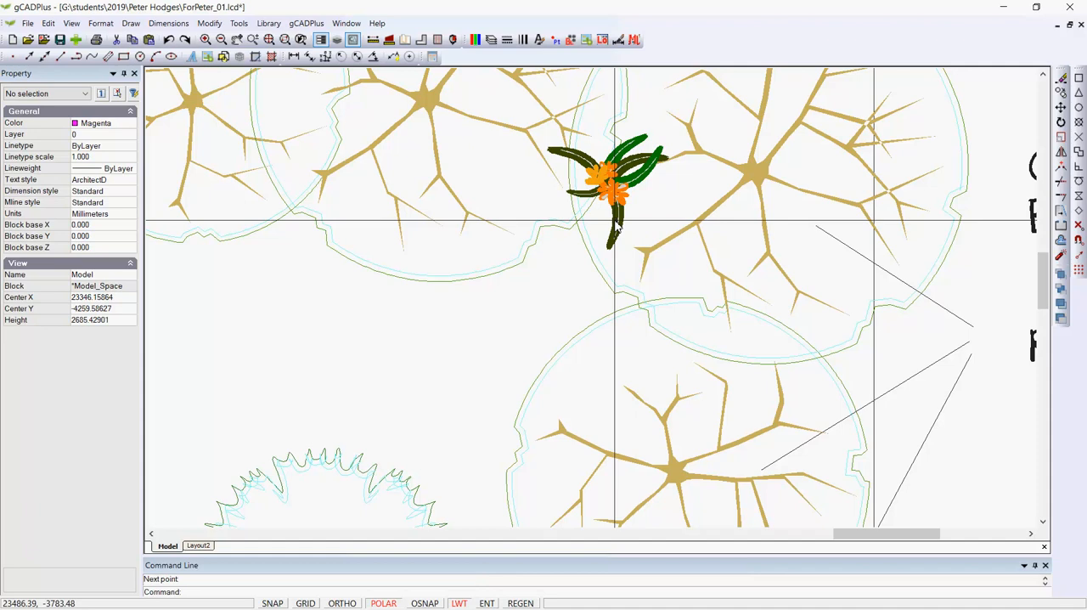
# Step: Copy the enlarged Clivea to three staggered positions below it along the inner edge of the tree canopies
pyautogui.scroll(-4, 608, 219)
pyautogui.click(607, 213)
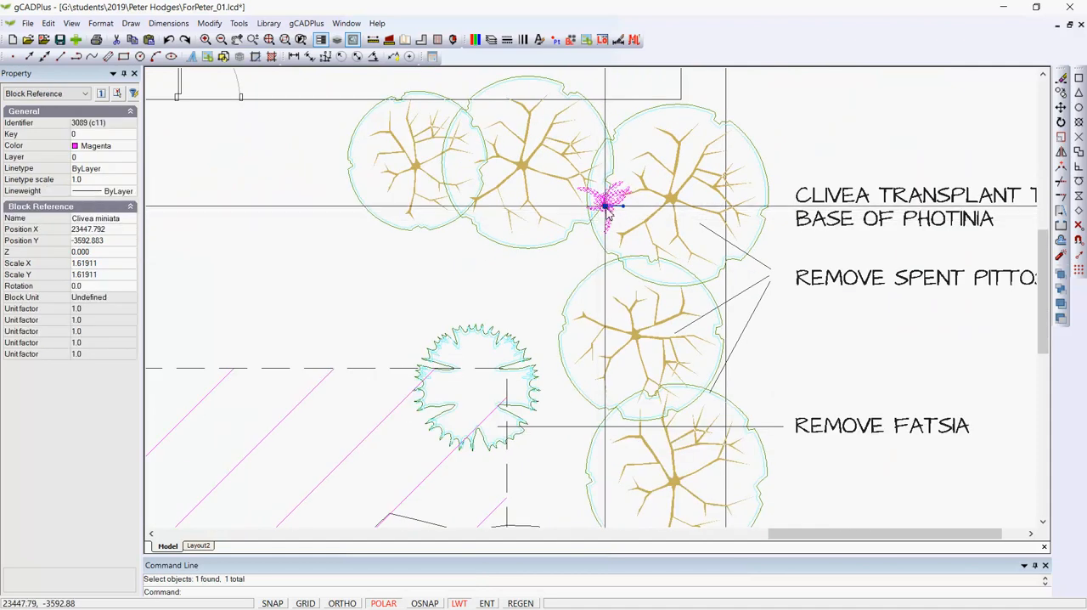
pyautogui.rightClick(607, 209)
pyautogui.click(615, 246)
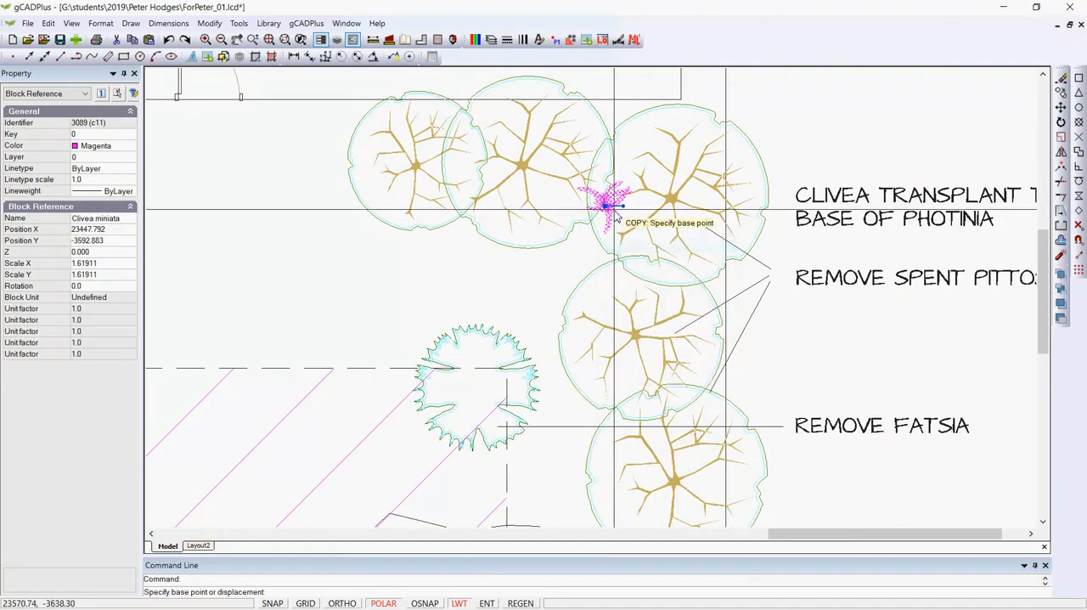
pyautogui.click(606, 208)
pyautogui.click(629, 235)
pyautogui.click(598, 287)
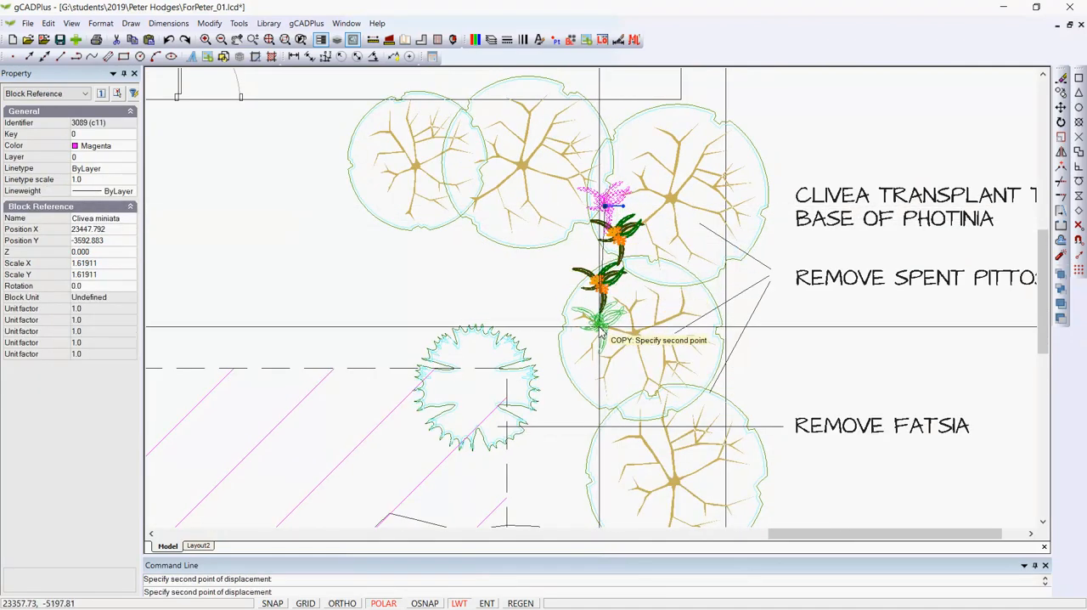
pyautogui.click(605, 351)
pyautogui.press('Return')
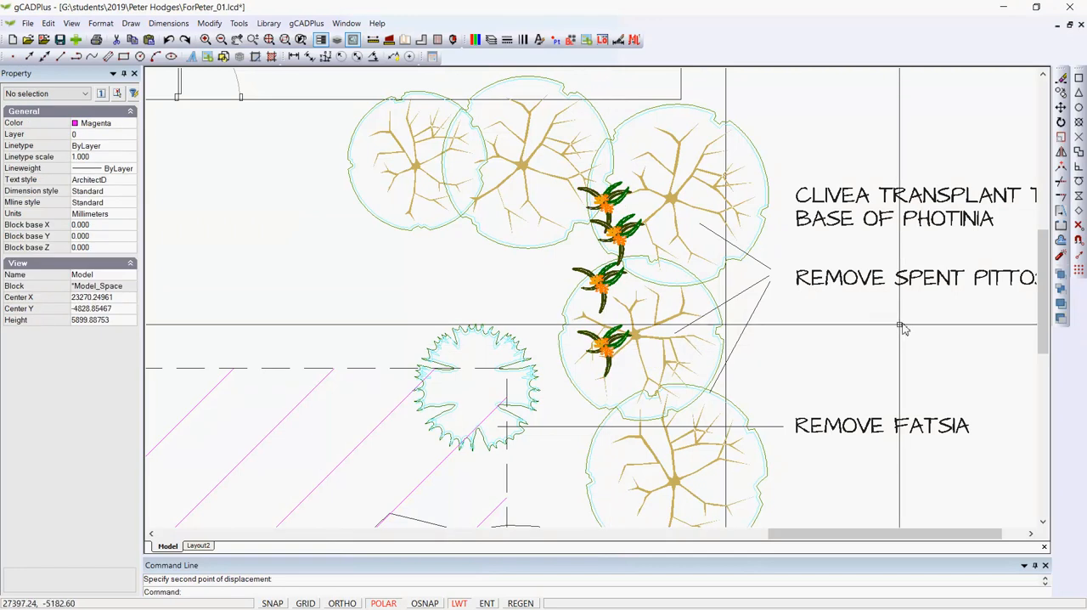
# Step: Copy the second Clivea in the column to a spot directly above the topmost one
pyautogui.moveTo(889, 333); pyautogui.dragTo(760, 319, button='middle')
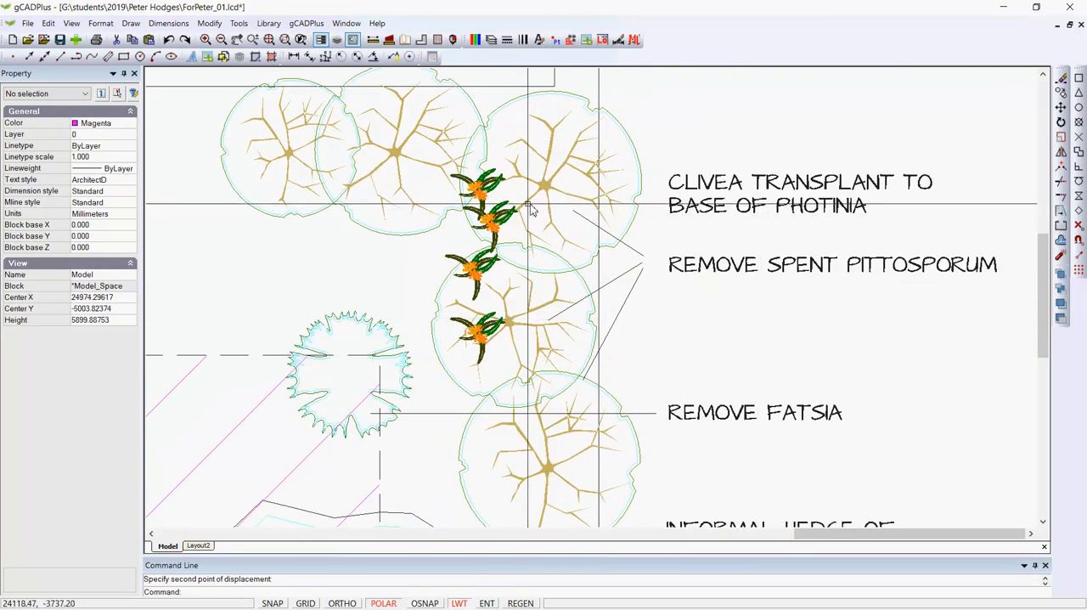
pyautogui.click(484, 204)
pyautogui.rightClick(491, 220)
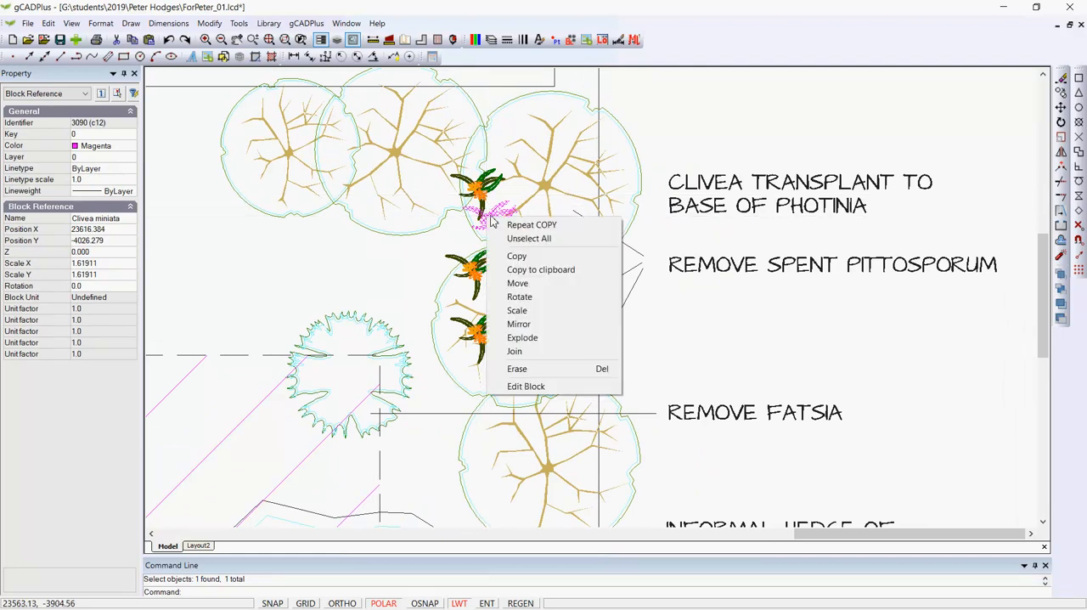
pyautogui.click(518, 261)
pyautogui.click(491, 219)
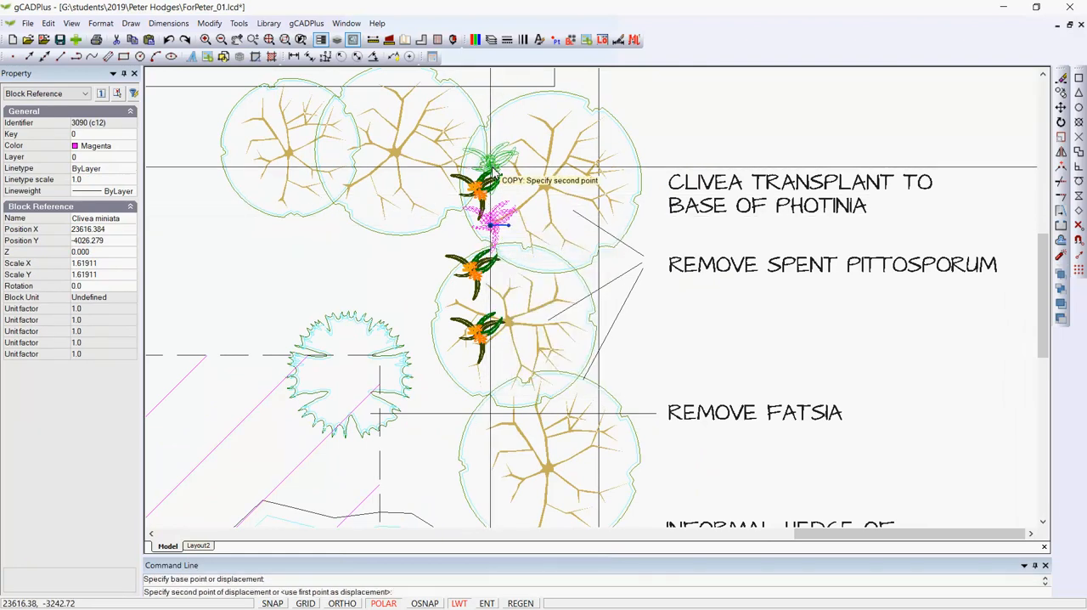
pyautogui.click(490, 157)
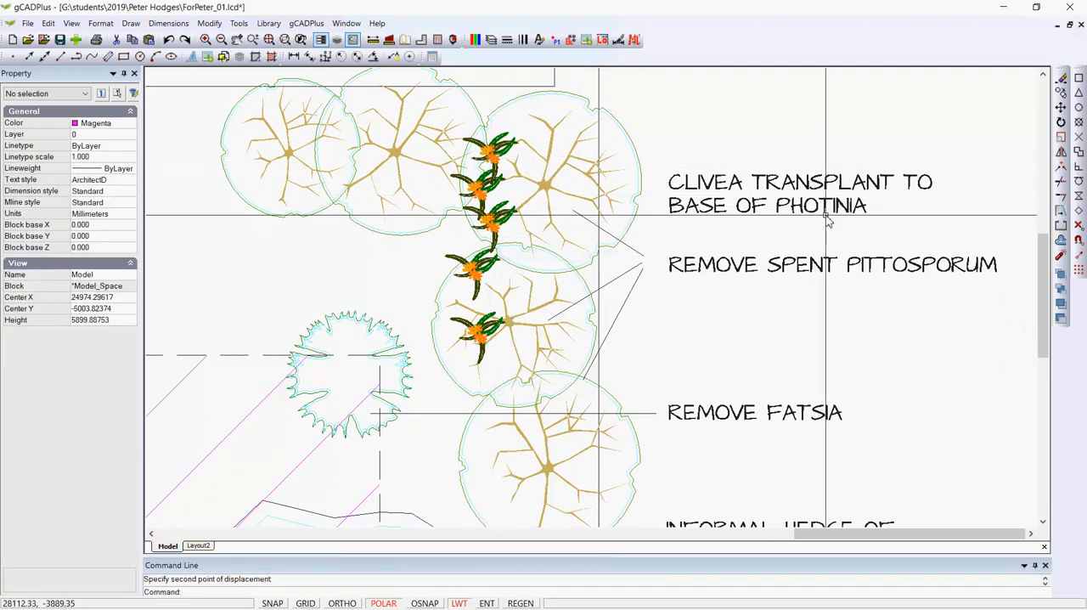
# Step: Draw a horizontal leader line about 2214 mm long from the Clivea transplant note to the second Clivea from the top
pyautogui.click(129, 22)
pyautogui.click(144, 40)
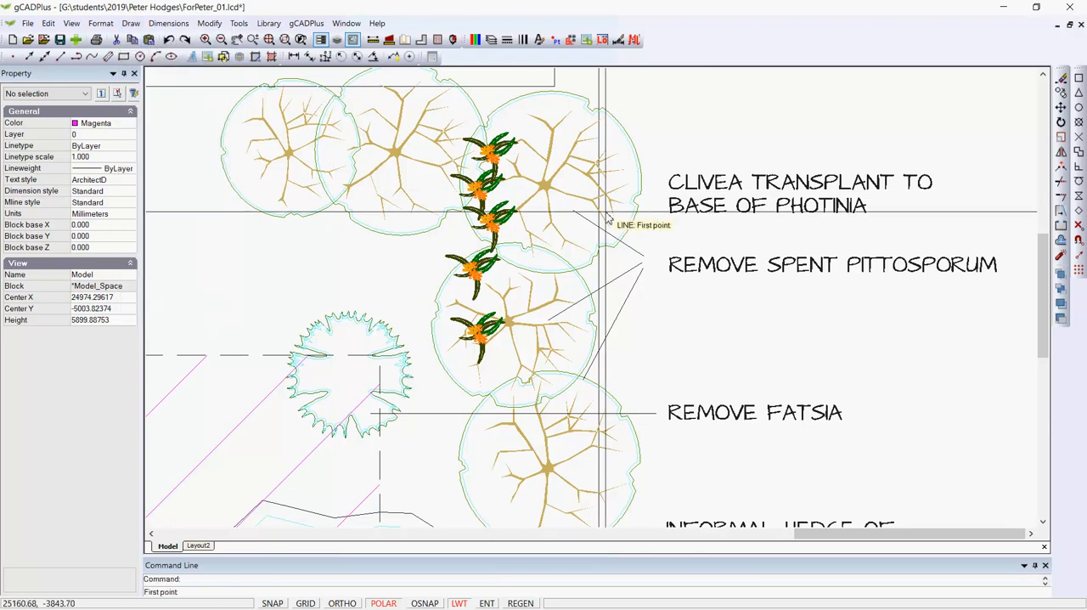
pyautogui.click(646, 195)
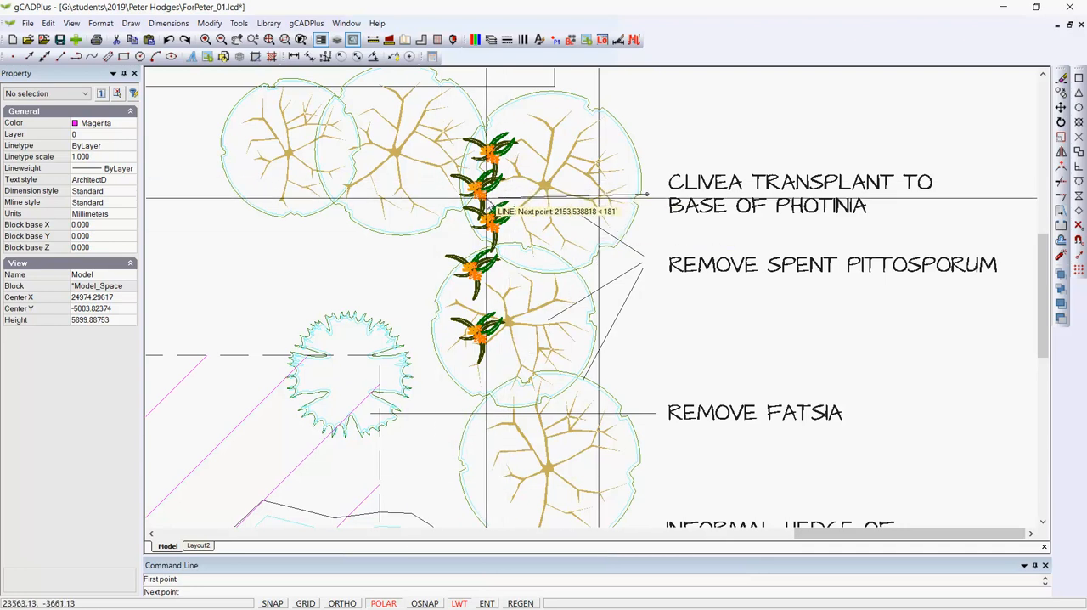
pyautogui.click(482, 195)
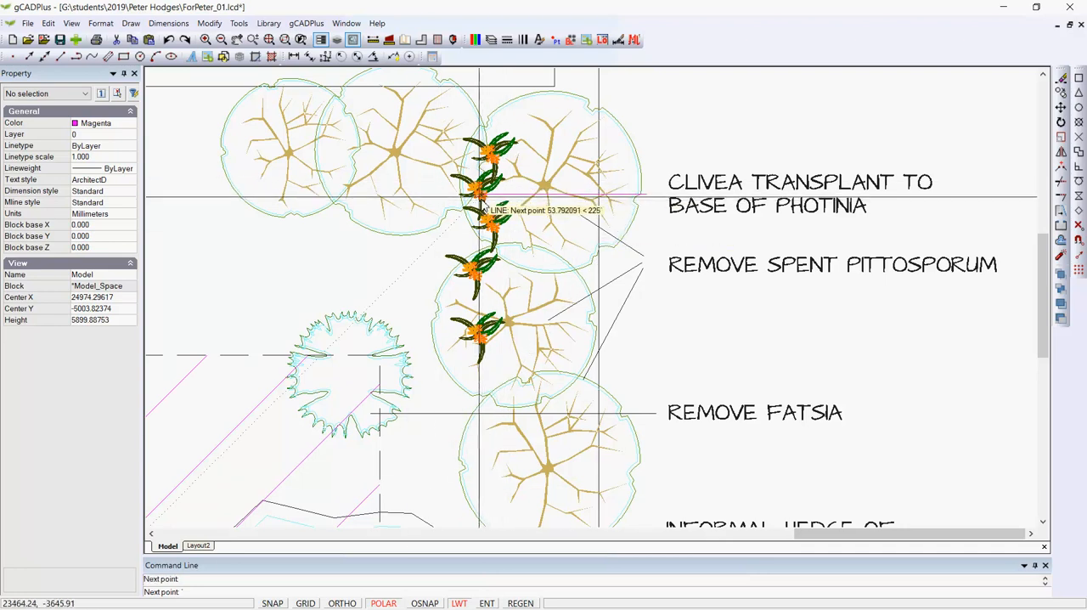
pyautogui.rightClick(643, 237)
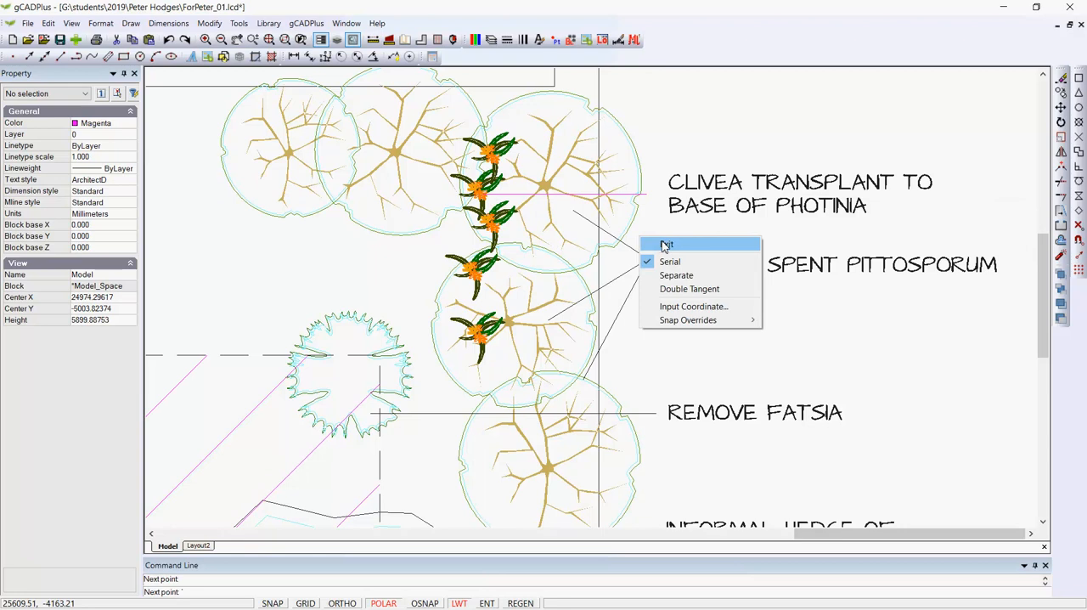
pyautogui.click(666, 246)
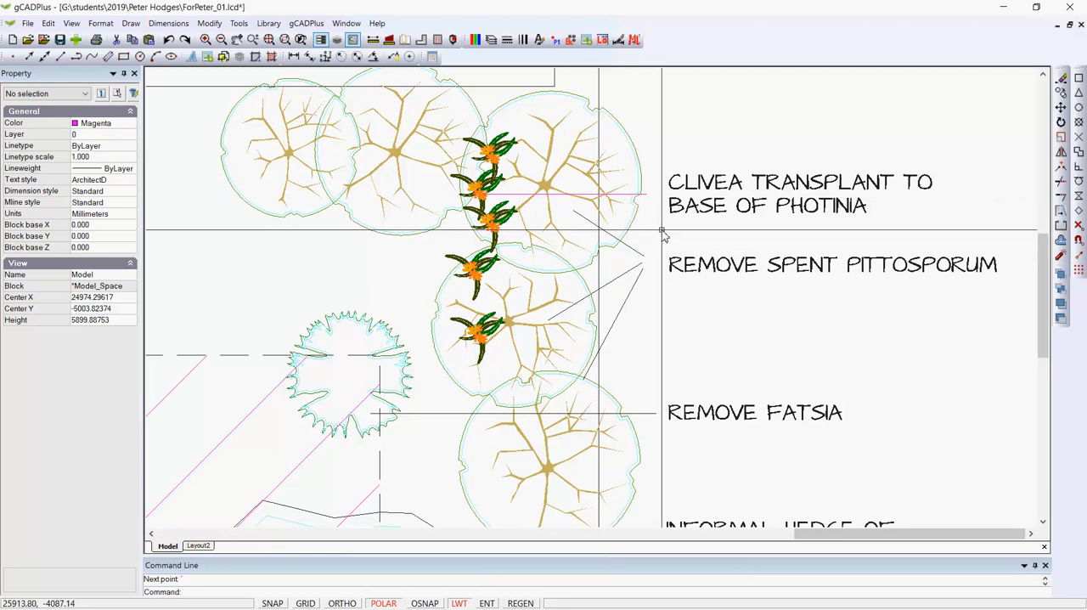
# Step: Change the new Clivea leader line's color to black to match the other leaders
pyautogui.click(552, 195)
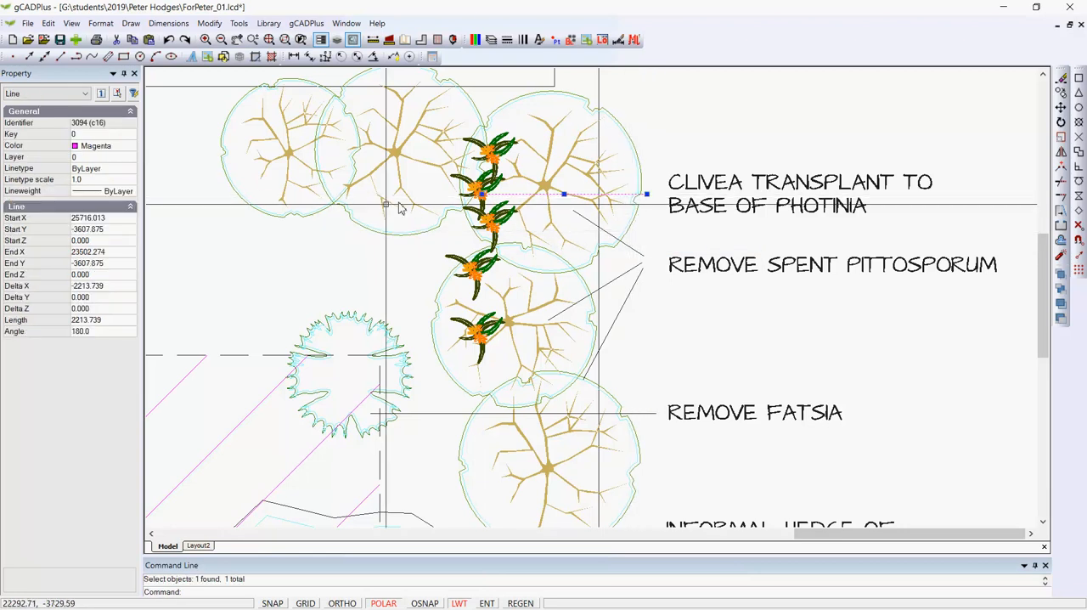
pyautogui.click(129, 151)
pyautogui.click(130, 149)
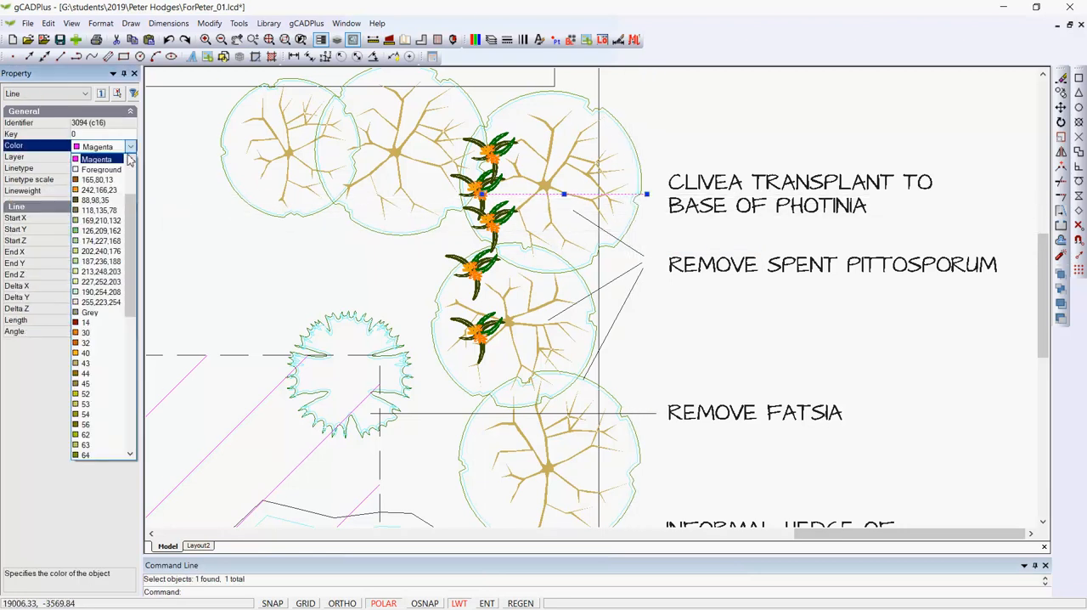
pyautogui.moveTo(129, 207); pyautogui.dragTo(143, 164)
pyautogui.click(114, 161)
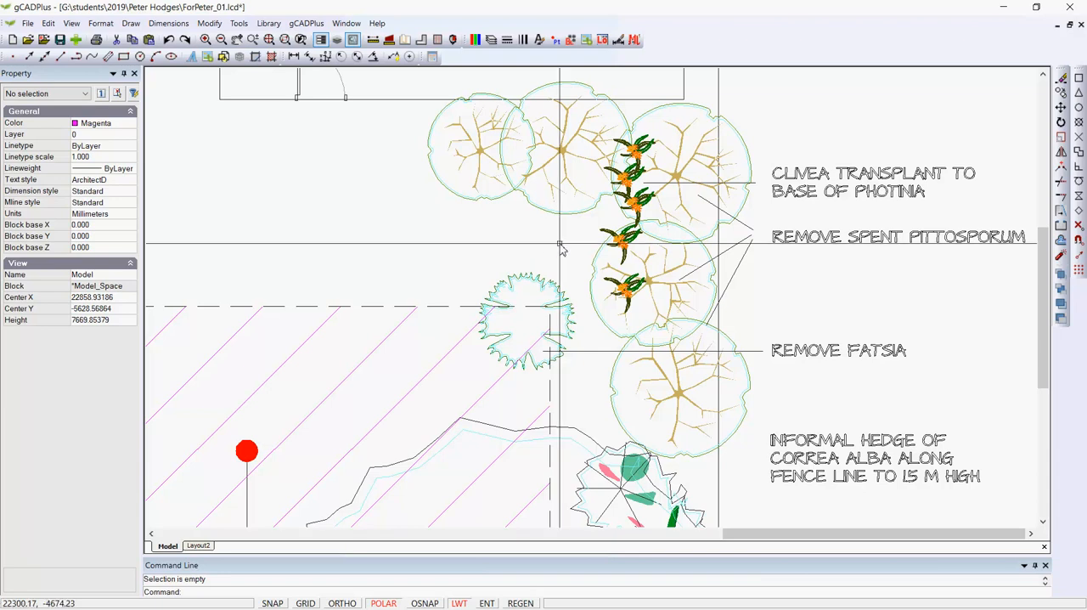
# Step: Rotate the top three Clivea symbols and the bottom one individually about their insertion points, giving each a different angle
pyautogui.scroll(1, 619, 185)
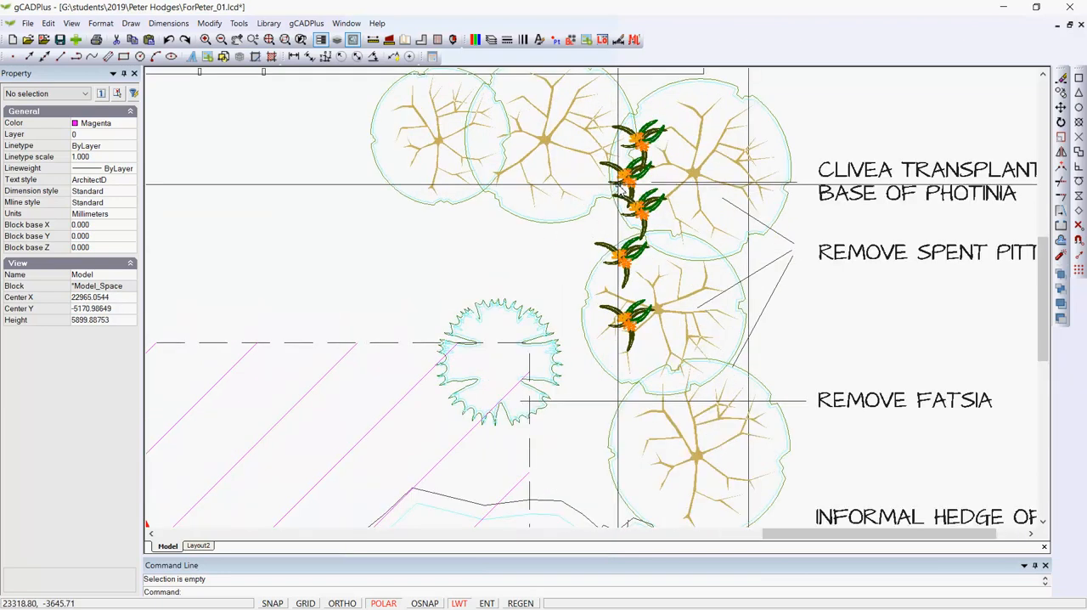
pyautogui.click(645, 150)
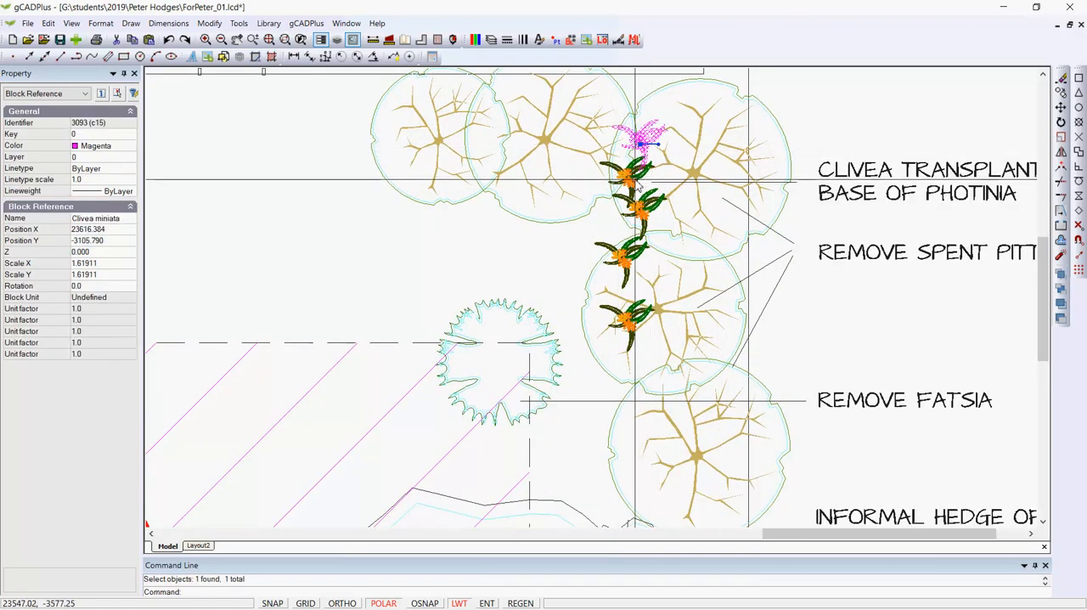
pyautogui.click(633, 179)
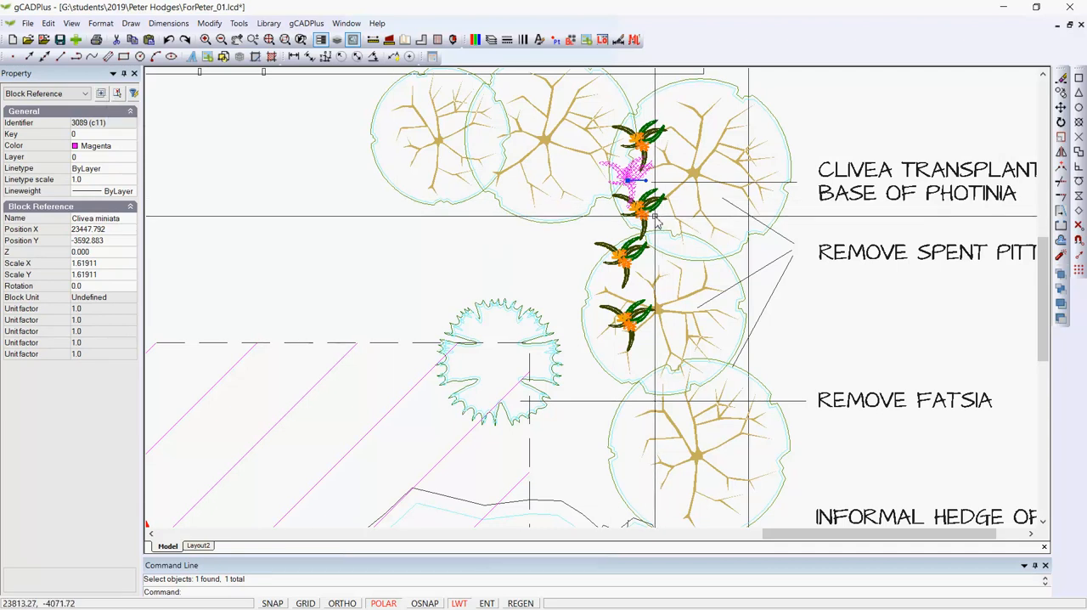
pyautogui.click(630, 255)
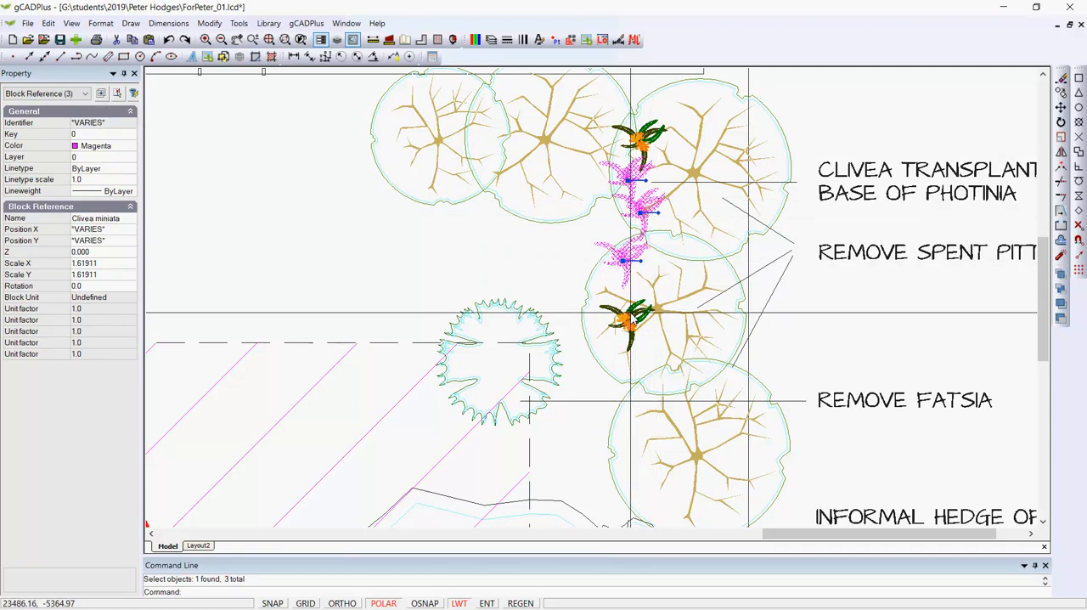
pyautogui.click(630, 312)
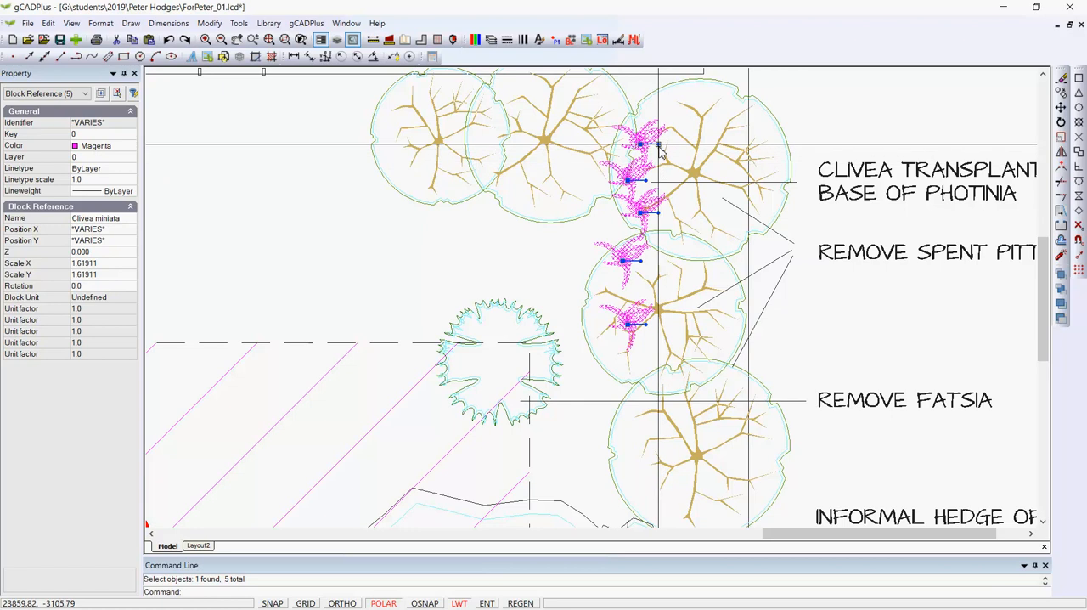
pyautogui.click(661, 144)
pyautogui.moveTo(661, 144); pyautogui.dragTo(646, 173)
pyautogui.click(650, 175)
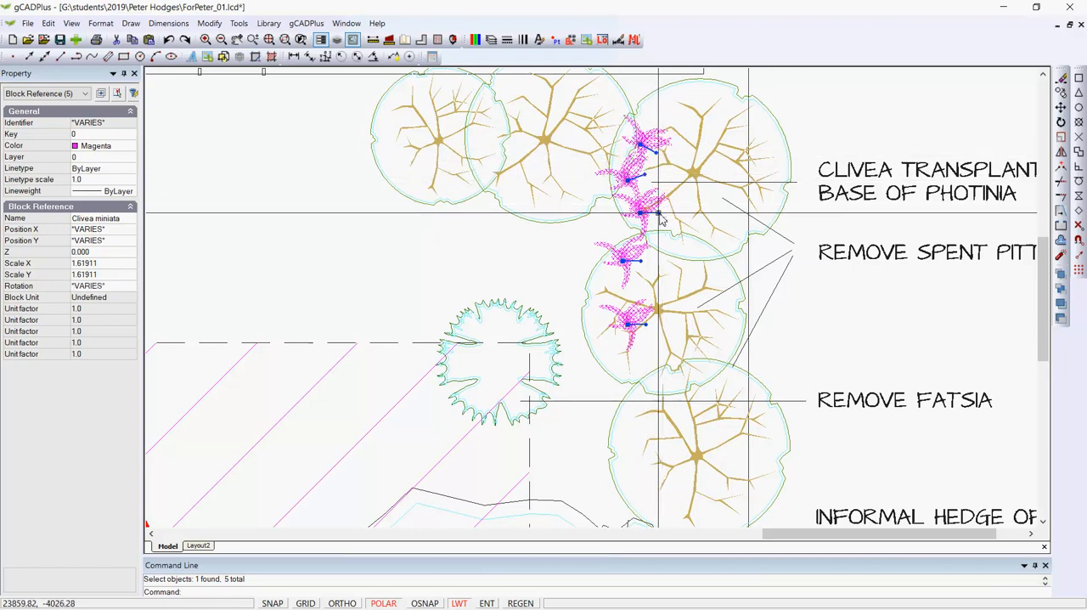
pyautogui.moveTo(658, 213); pyautogui.dragTo(652, 224)
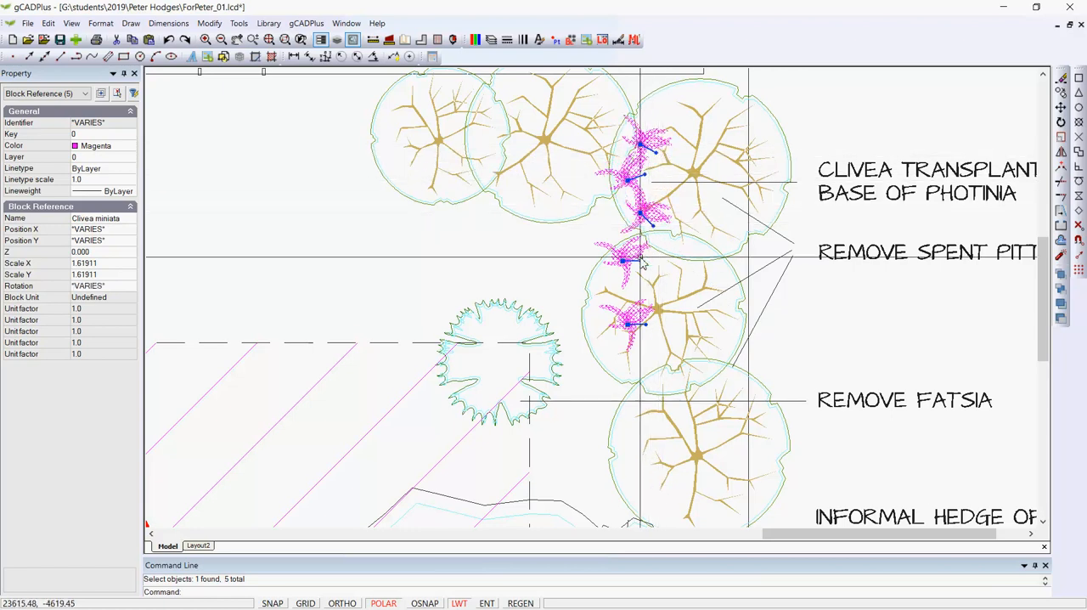
pyautogui.click(650, 326)
pyautogui.click(662, 293)
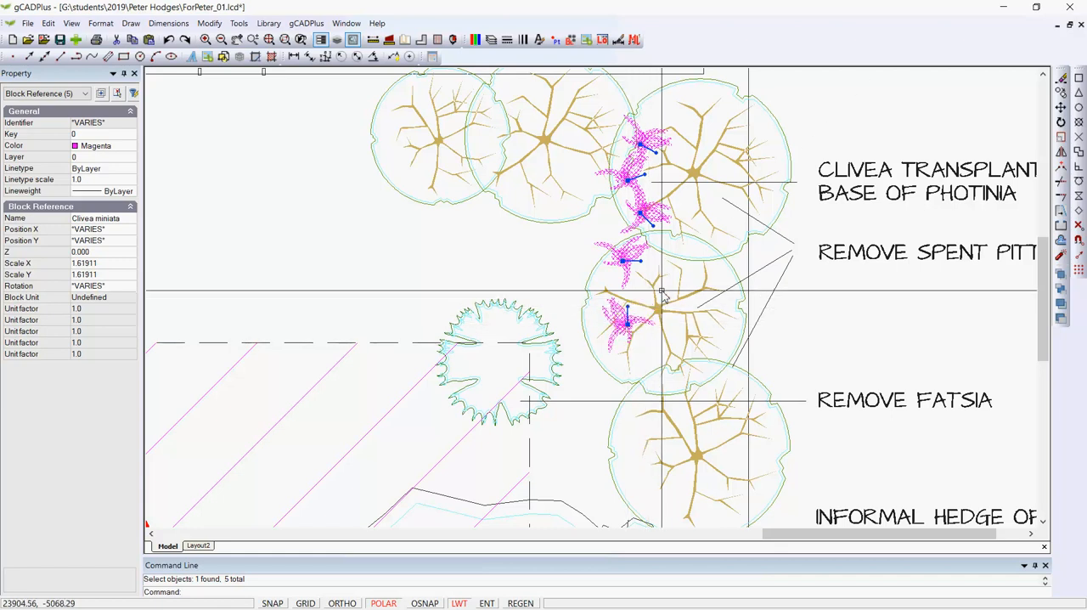
pyautogui.press('Escape')
# Step: Scale up the fourth Clivea from the top about its insertion point to a scale of about 2.24
pyautogui.click(628, 258)
pyautogui.rightClick(633, 259)
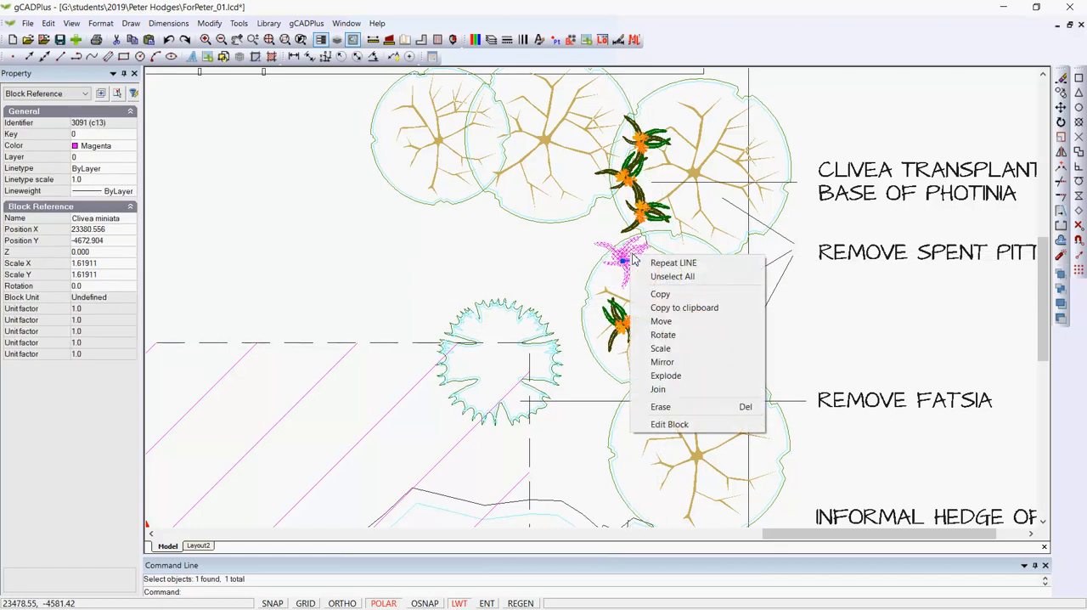
pyautogui.click(671, 348)
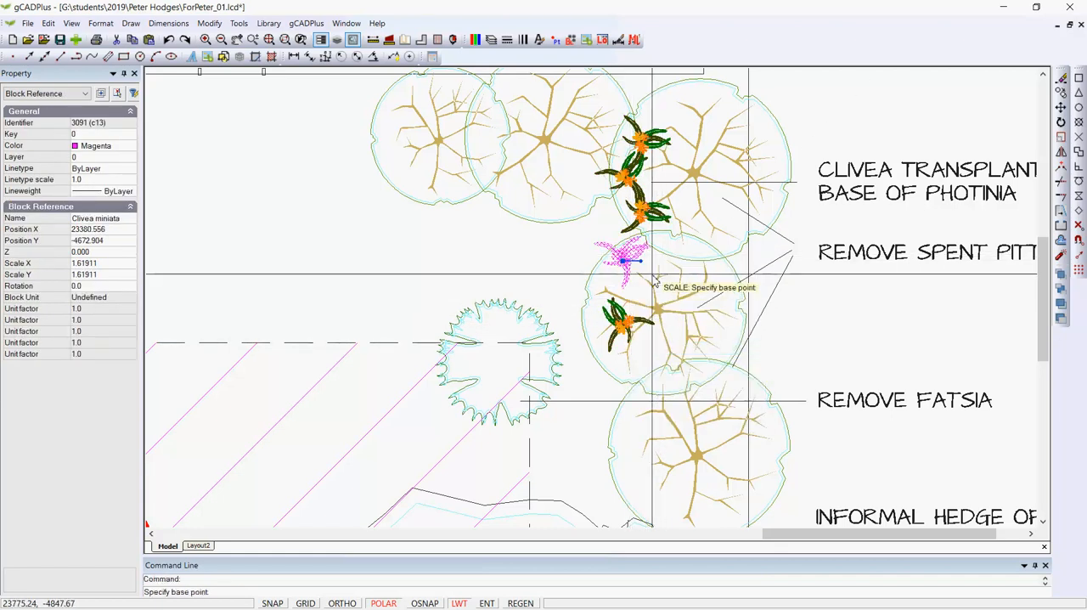
pyautogui.click(626, 263)
pyautogui.click(639, 283)
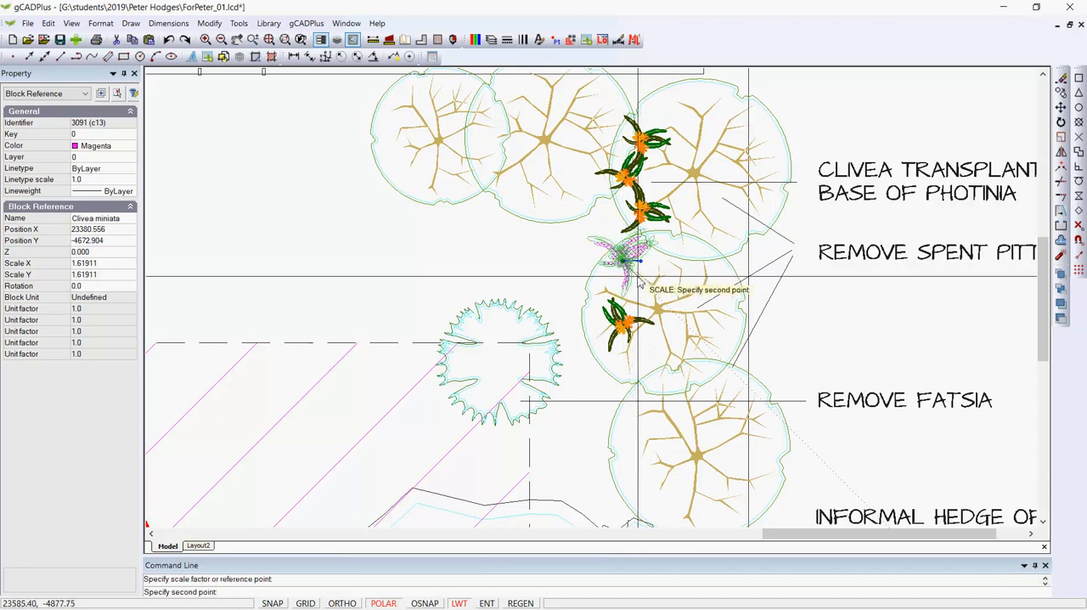
pyautogui.click(641, 280)
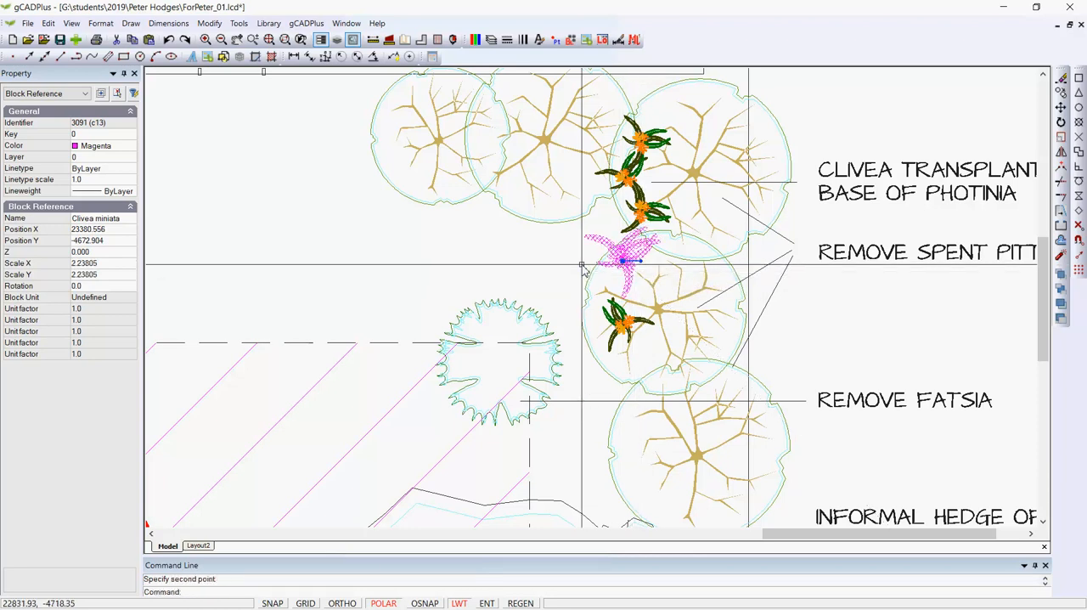
pyautogui.press('Escape')
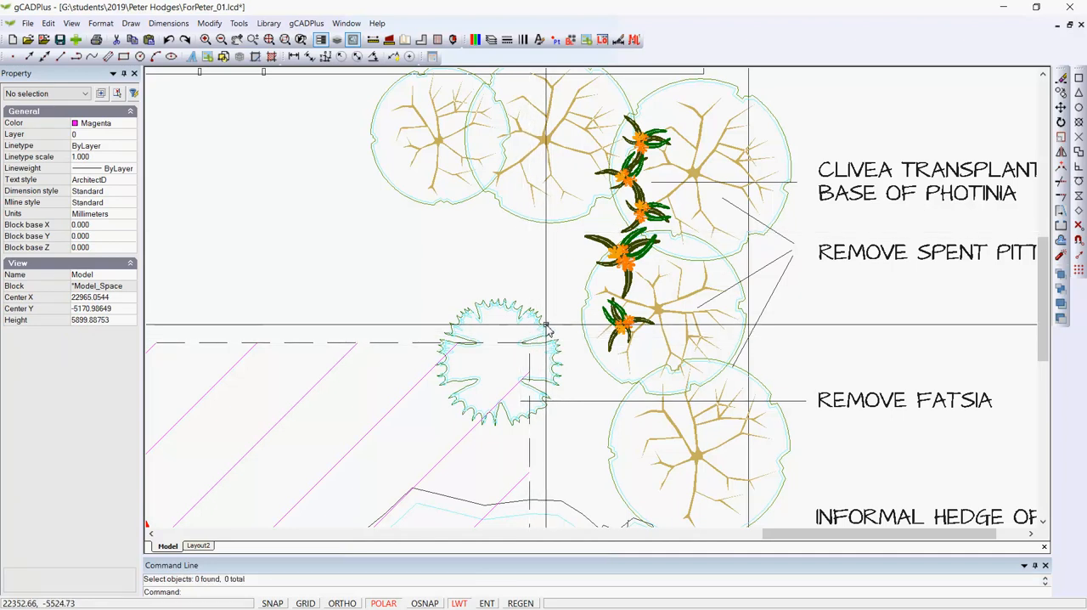
# Step: Rotate the round Fatsia symbol to about 25 degrees and copy it about 263 mm to the right and 682 mm up
pyautogui.click(534, 336)
pyautogui.click(517, 362)
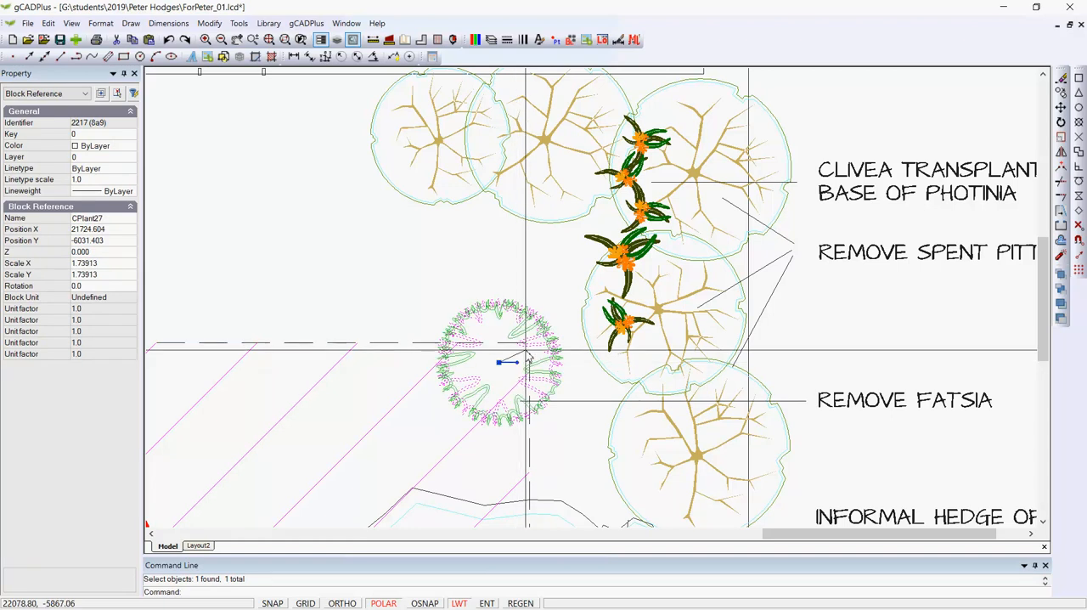
pyautogui.click(529, 349)
pyautogui.rightClick(526, 350)
pyautogui.click(554, 387)
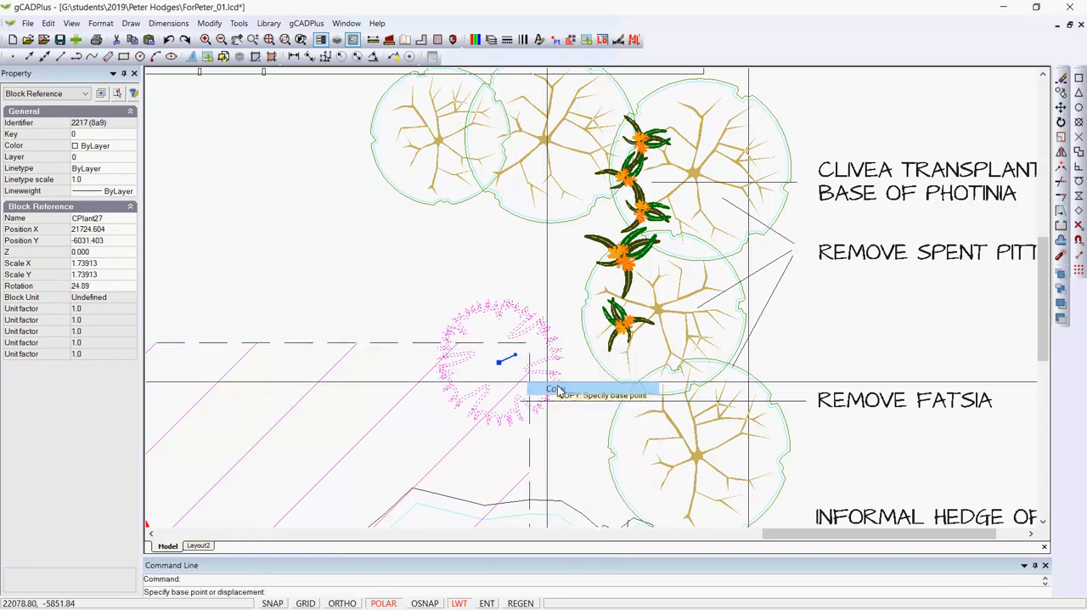
pyautogui.click(501, 364)
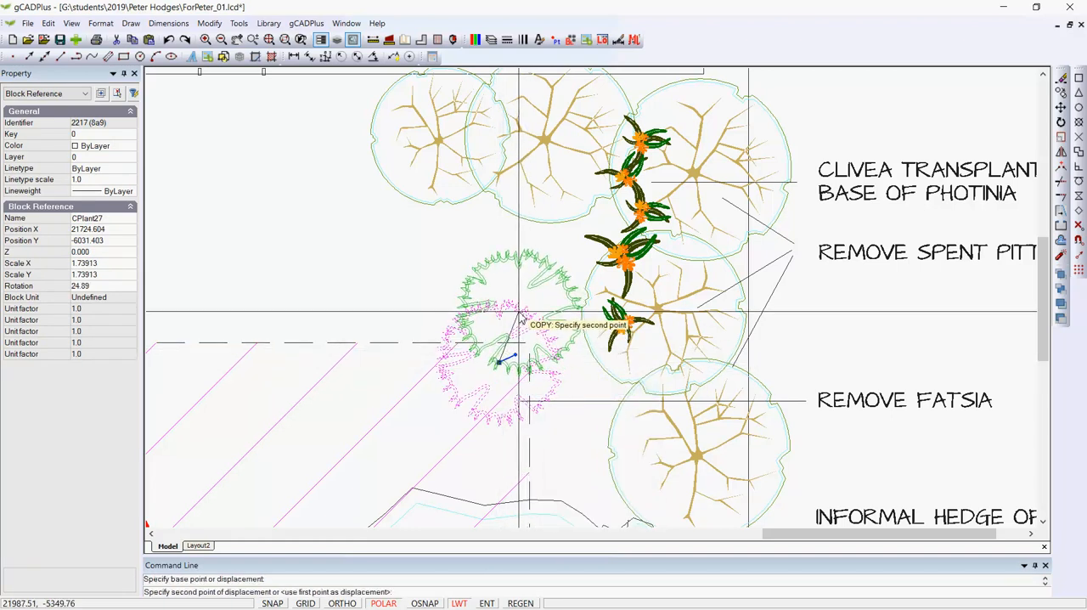
pyautogui.click(520, 317)
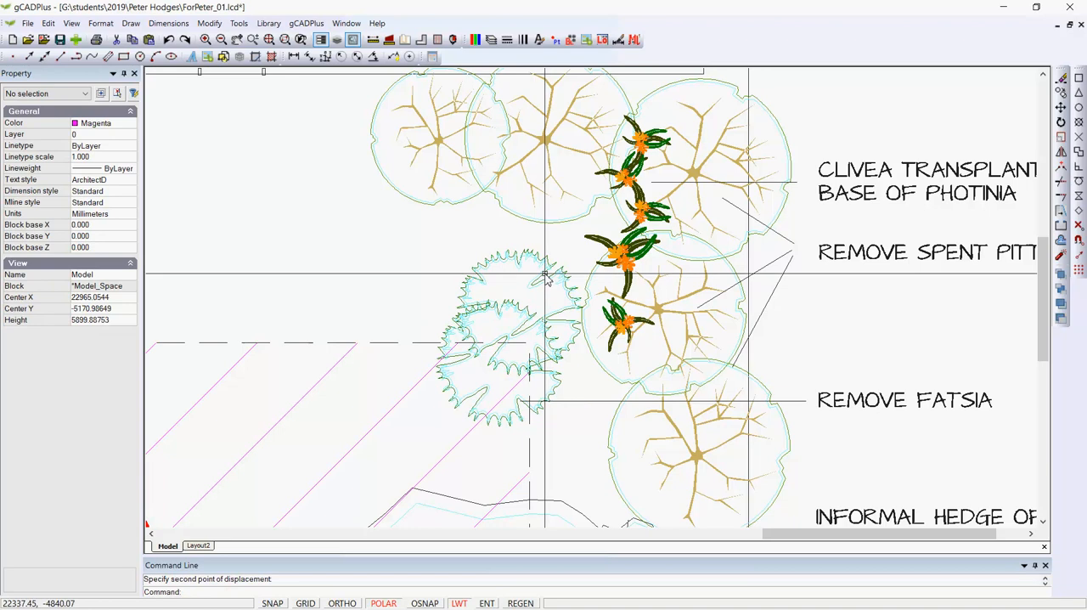
# Step: Scale the copied Fatsia symbol down about its centre to roughly three quarters of its size
pyautogui.click(544, 277)
pyautogui.rightClick(545, 275)
pyautogui.click(576, 367)
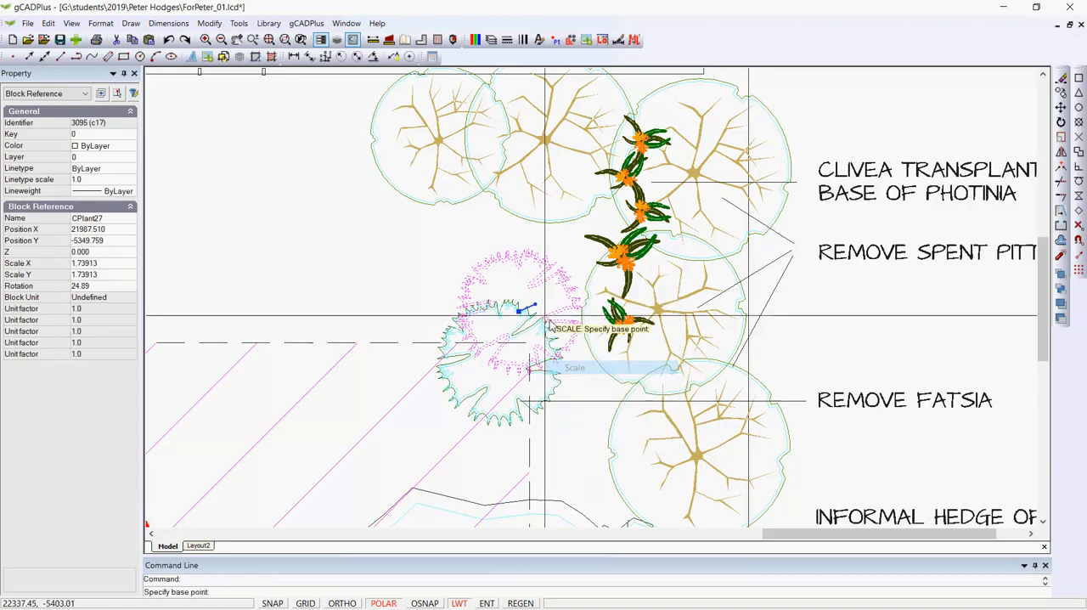
pyautogui.click(521, 312)
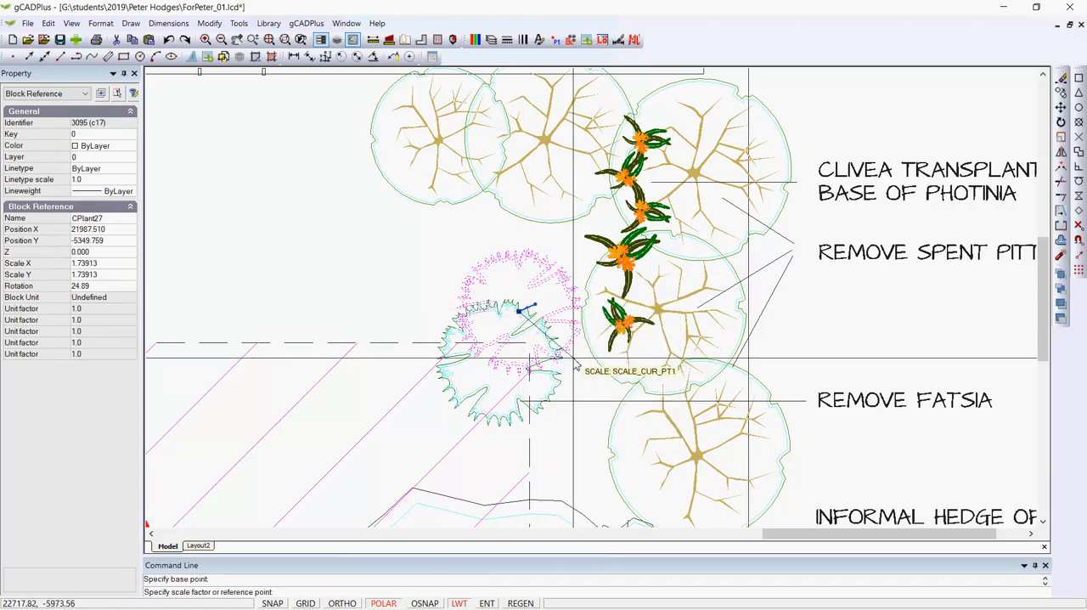
pyautogui.click(558, 344)
pyautogui.press('Escape')
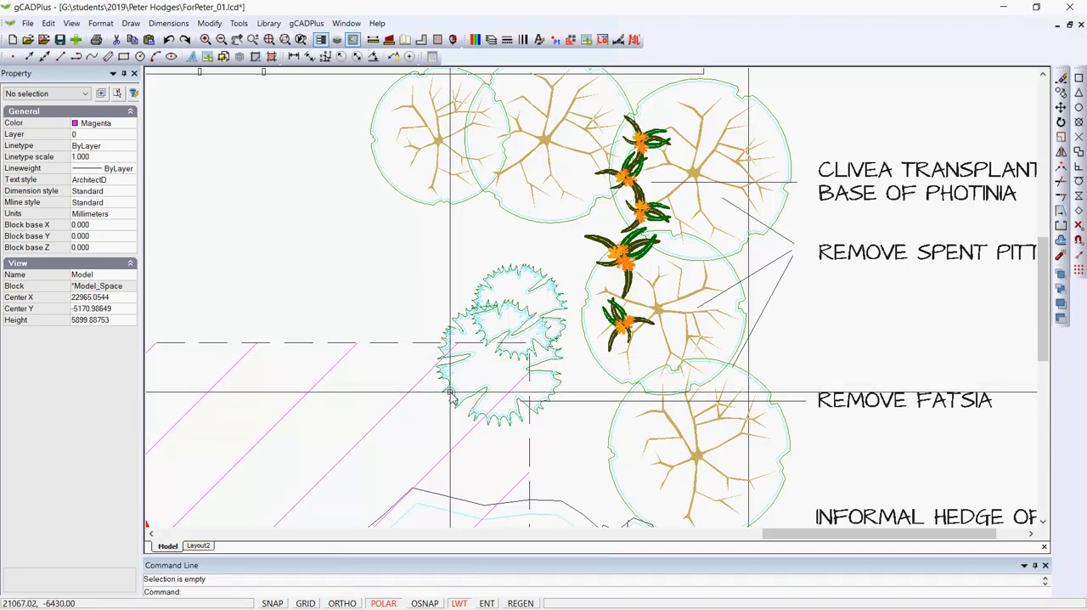
# Step: Open the block of the existing Callistemon symbol beside the shed's lower corner for editing
pyautogui.scroll(-5, 451, 396)
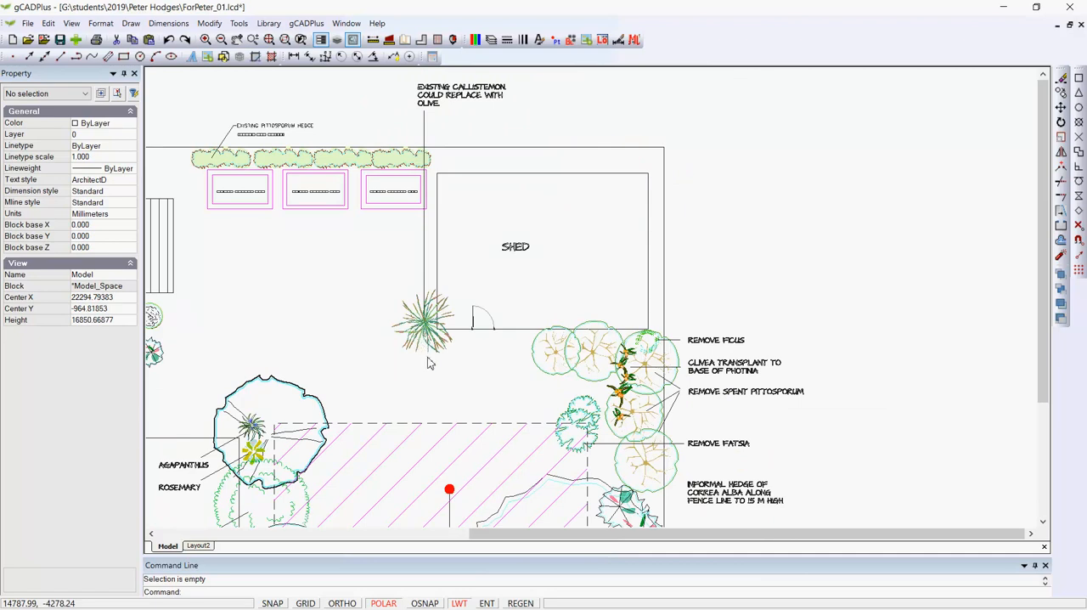
pyautogui.scroll(1, 445, 107)
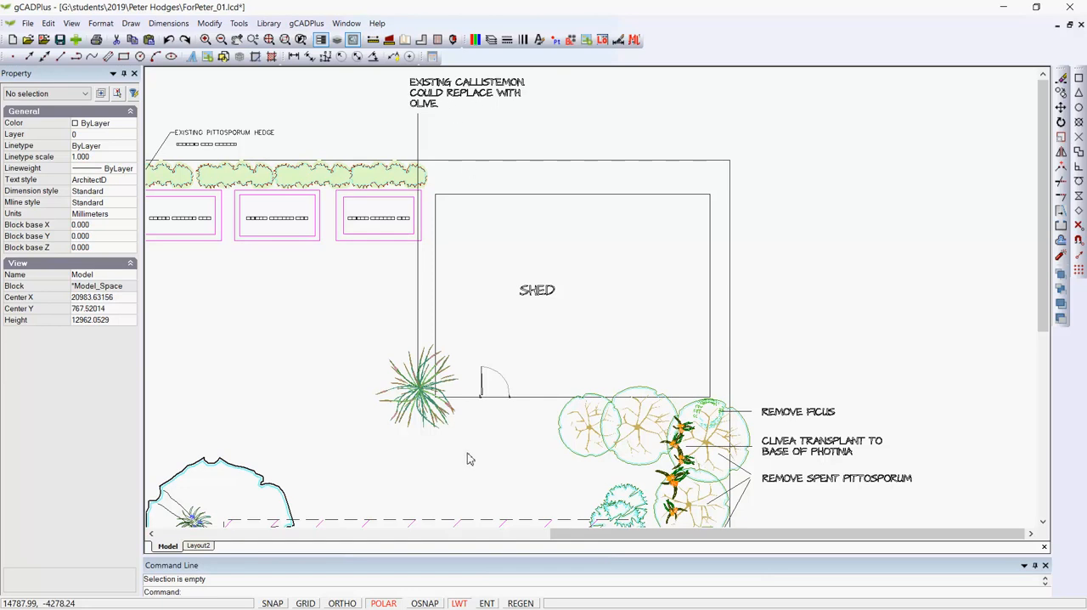
pyautogui.click(419, 392)
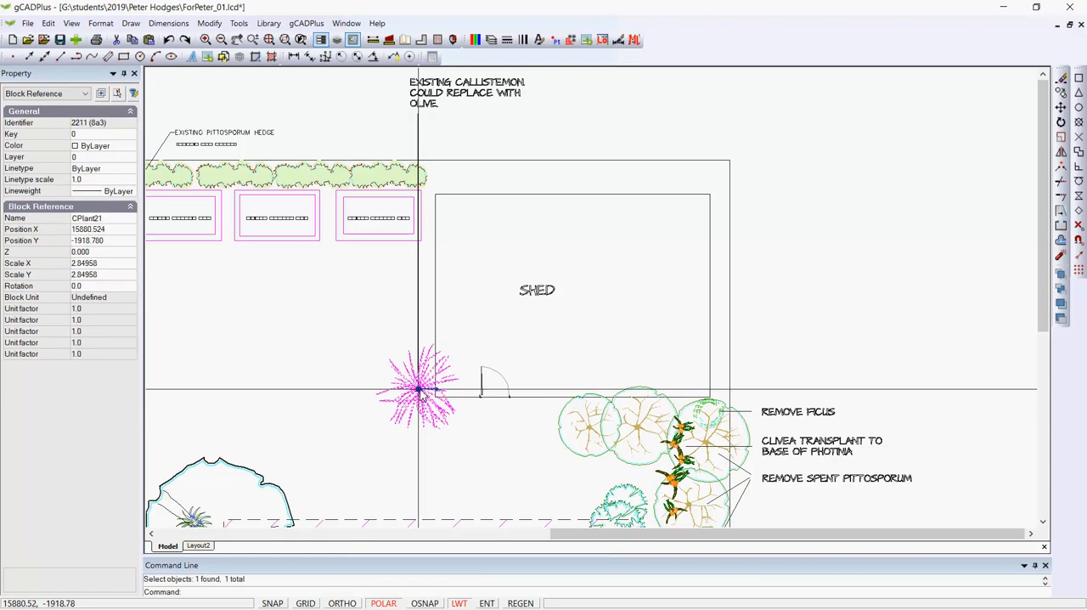
pyautogui.rightClick(420, 393)
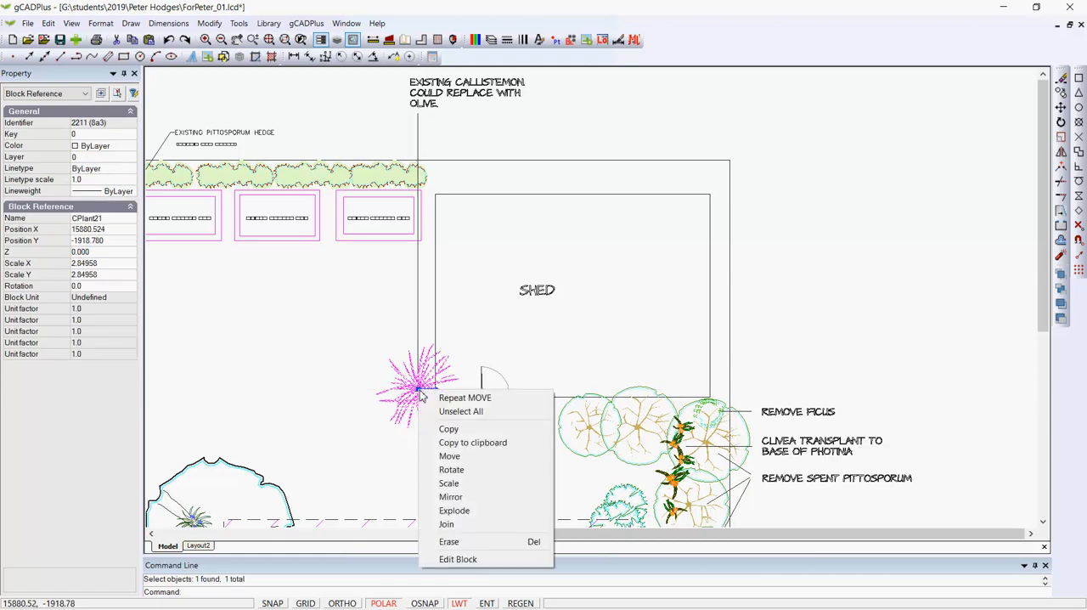
pyautogui.click(459, 559)
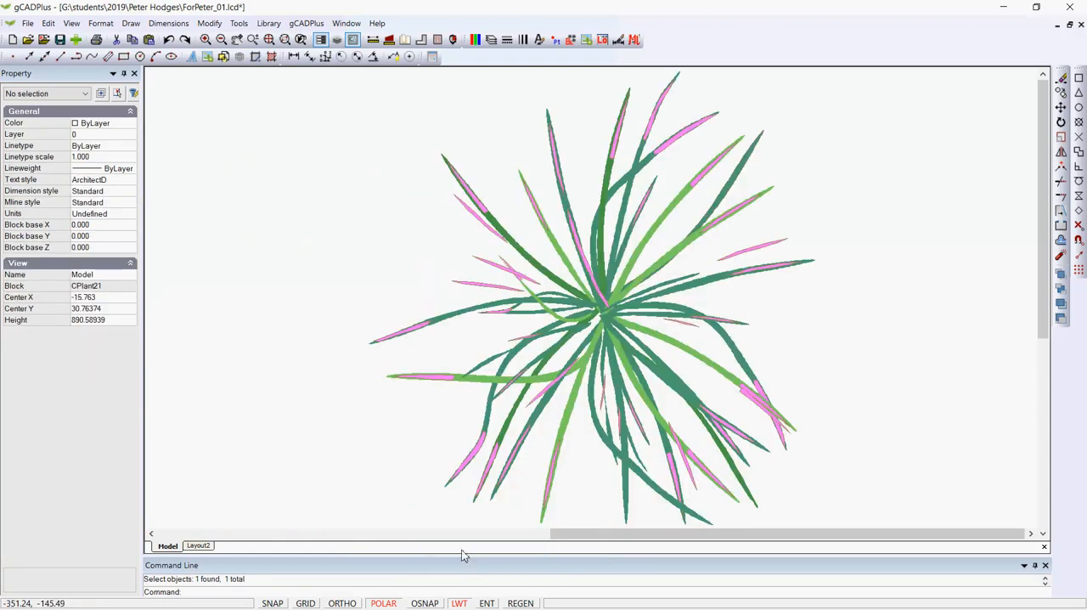
# Step: Change the color of the pink tip on the upper-right leaf of the Callistemon block to Red
pyautogui.click(688, 134)
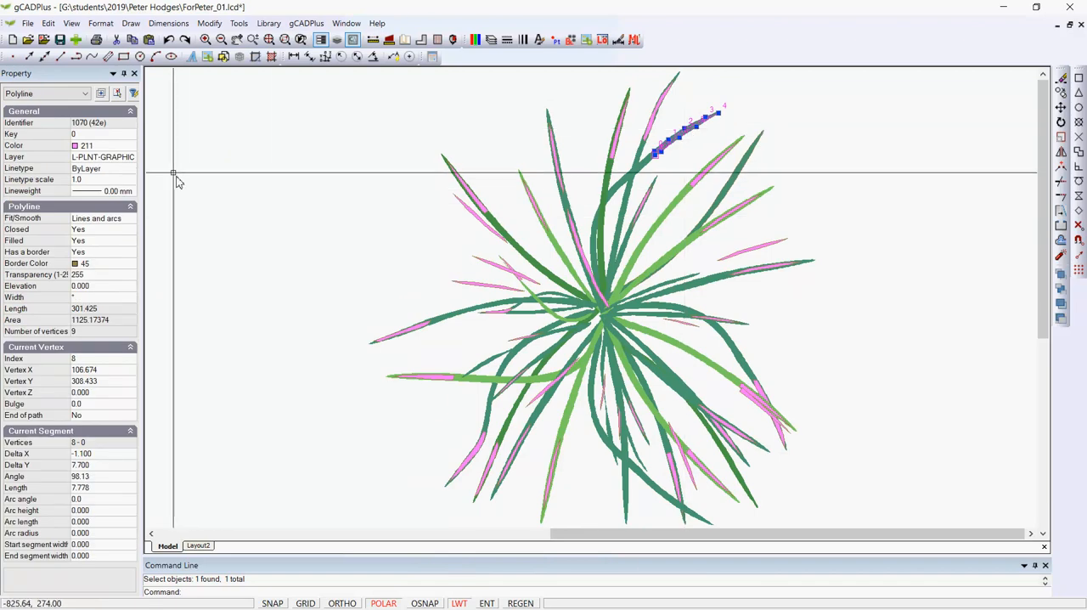
pyautogui.click(127, 146)
pyautogui.click(130, 148)
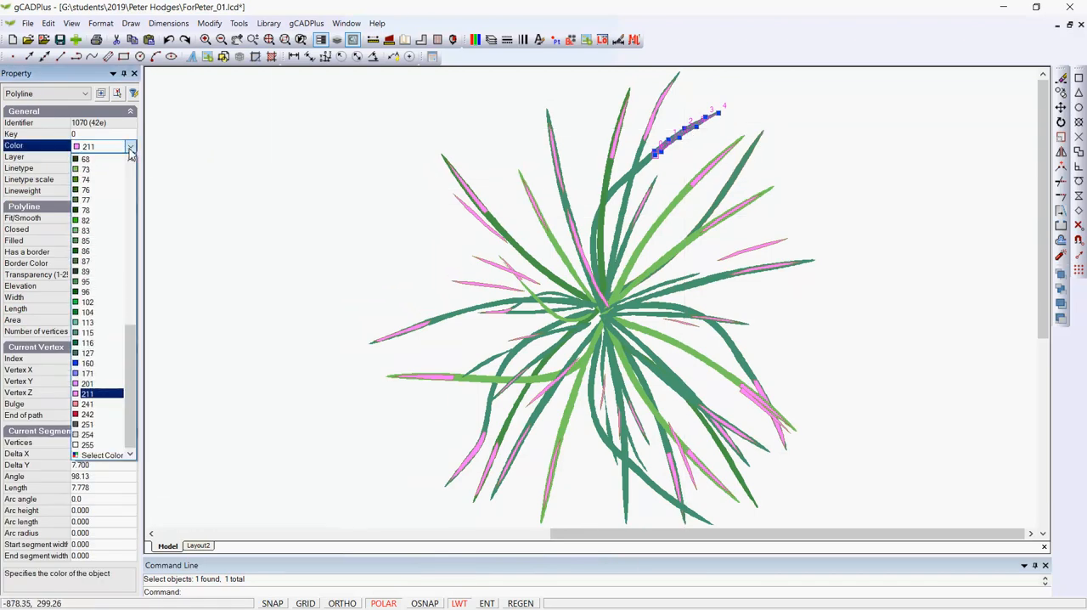
pyautogui.moveTo(133, 332); pyautogui.dragTo(153, 185)
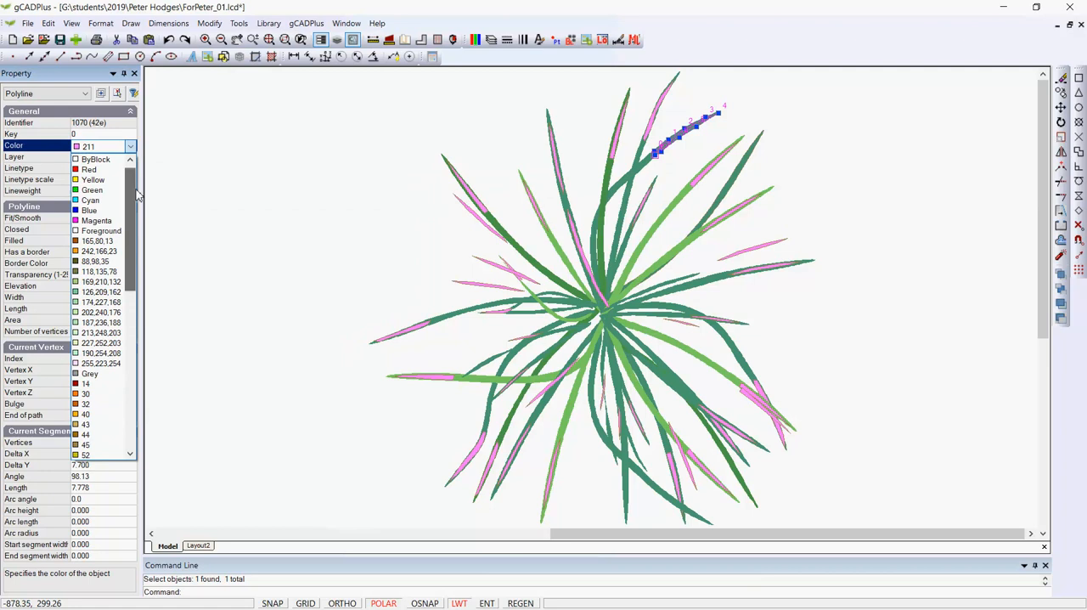
pyautogui.click(87, 170)
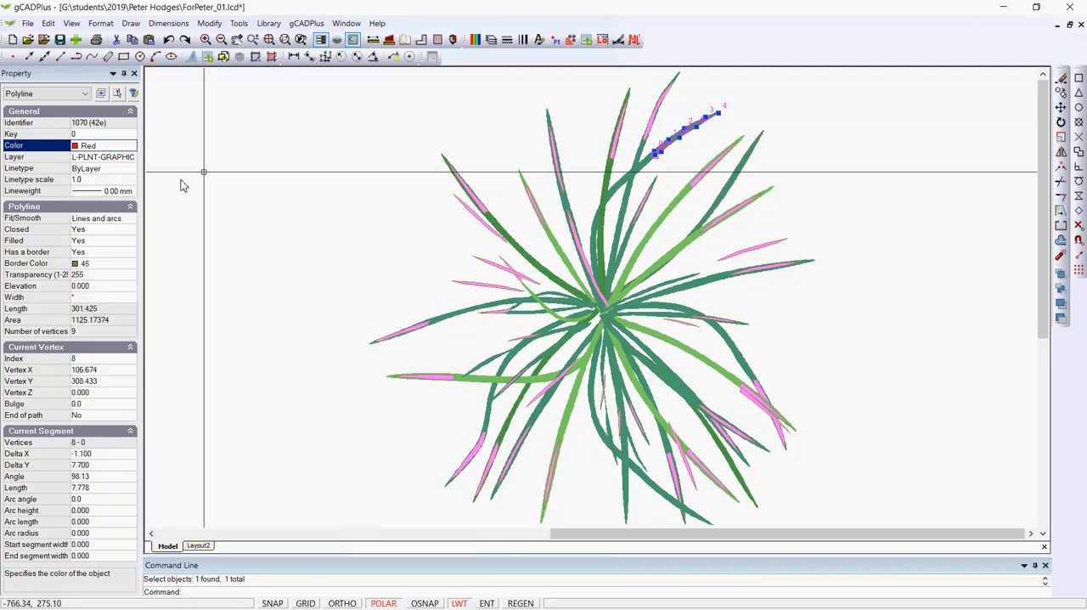
pyautogui.press('Escape')
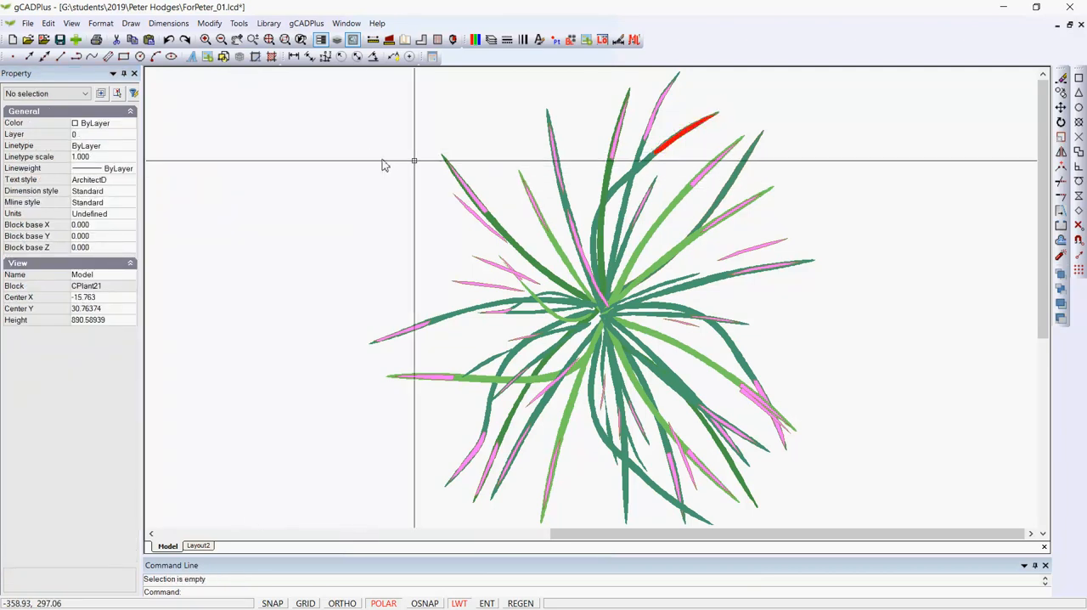
# Step: Change the color of the red tip on the upper-right leaf to index color 20
pyautogui.click(662, 148)
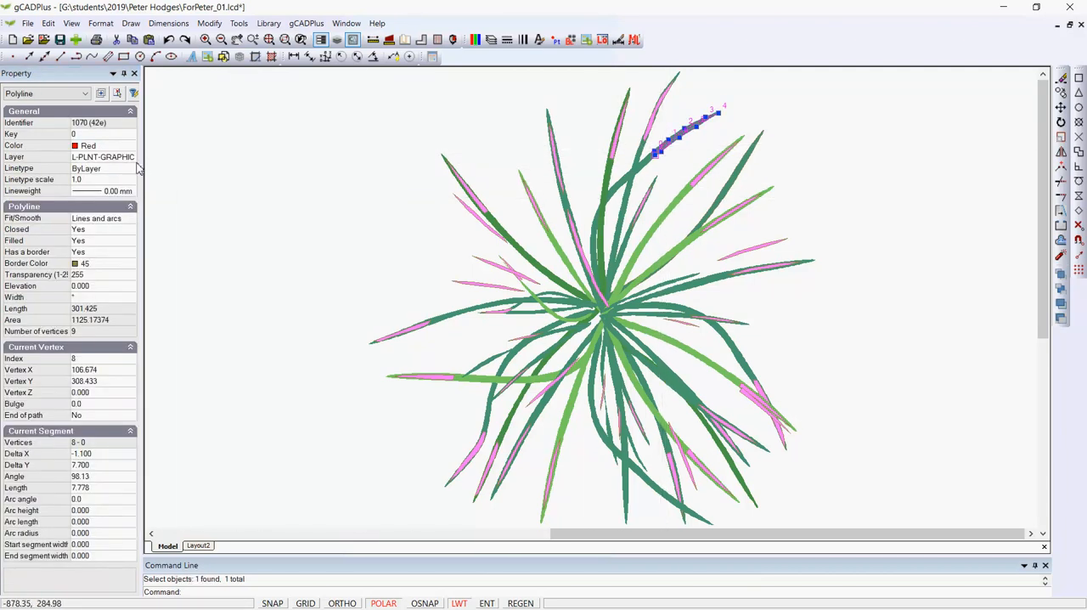
pyautogui.click(132, 147)
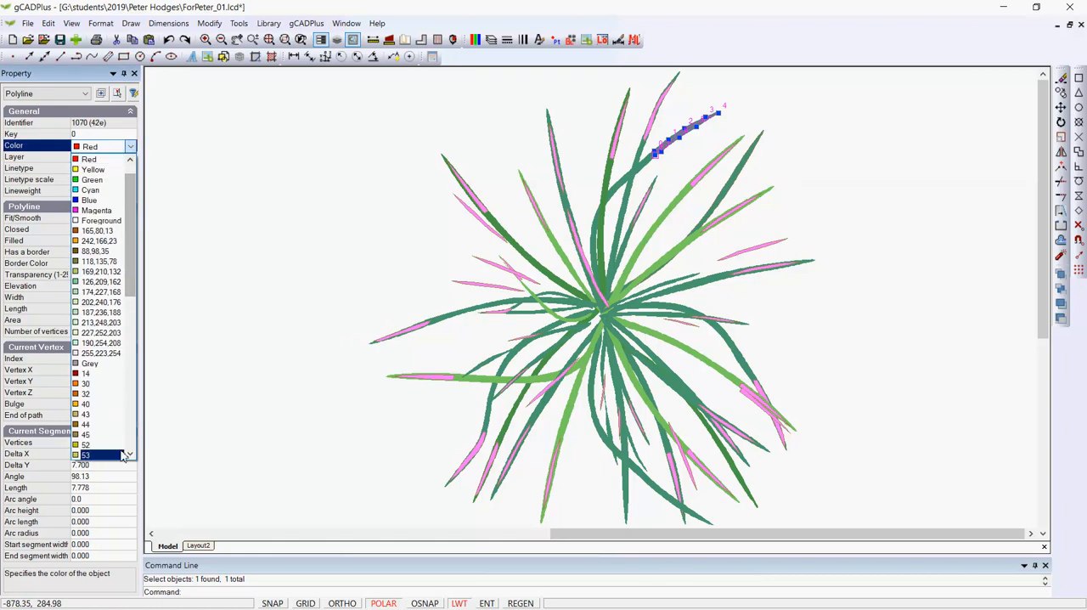
pyautogui.moveTo(131, 290); pyautogui.dragTo(143, 461)
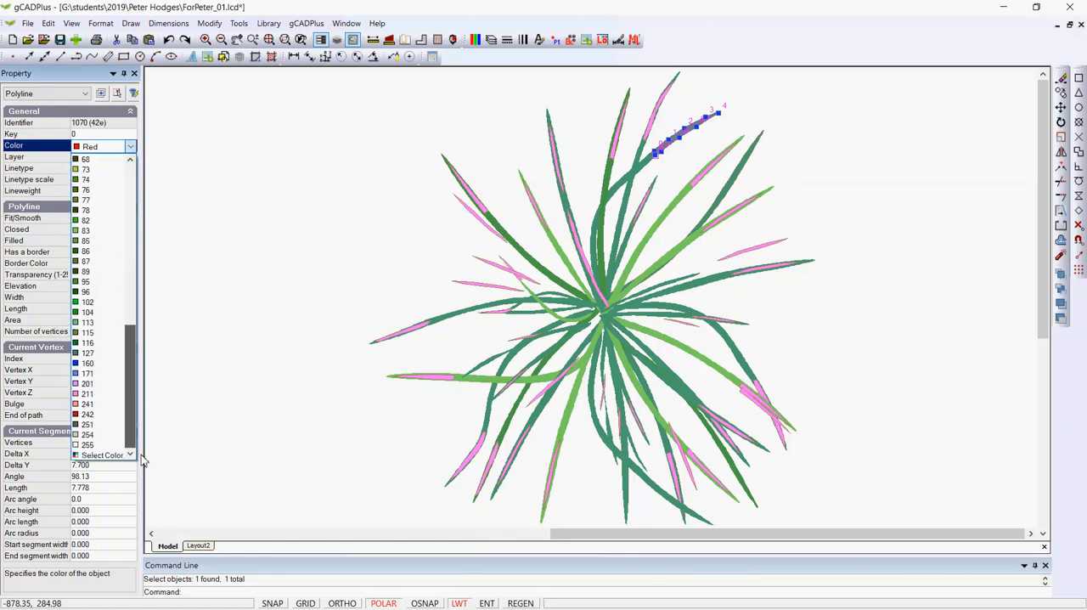
pyautogui.click(102, 455)
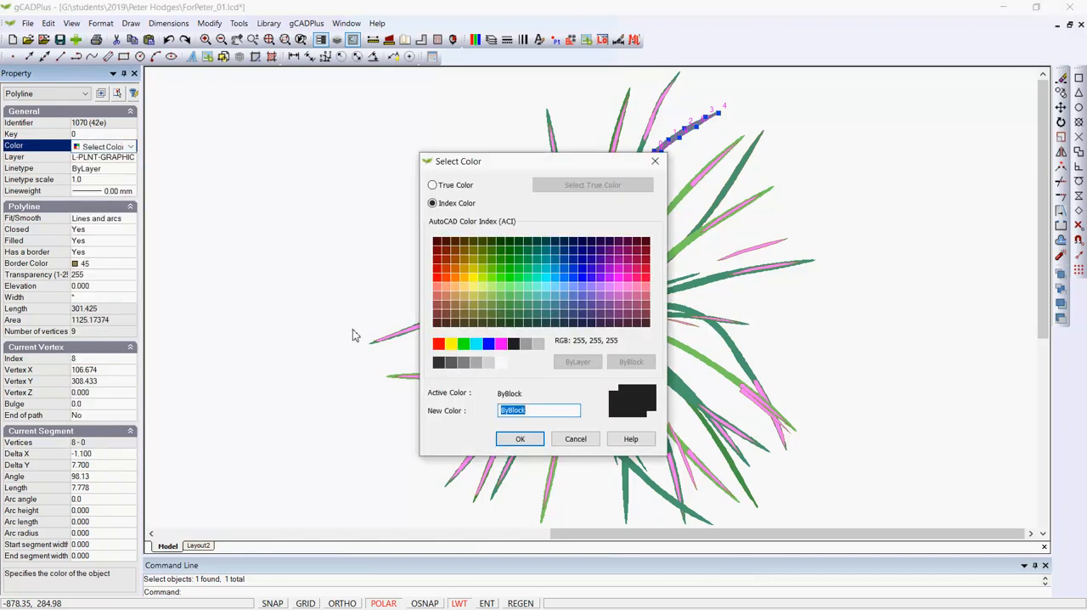
pyautogui.click(437, 277)
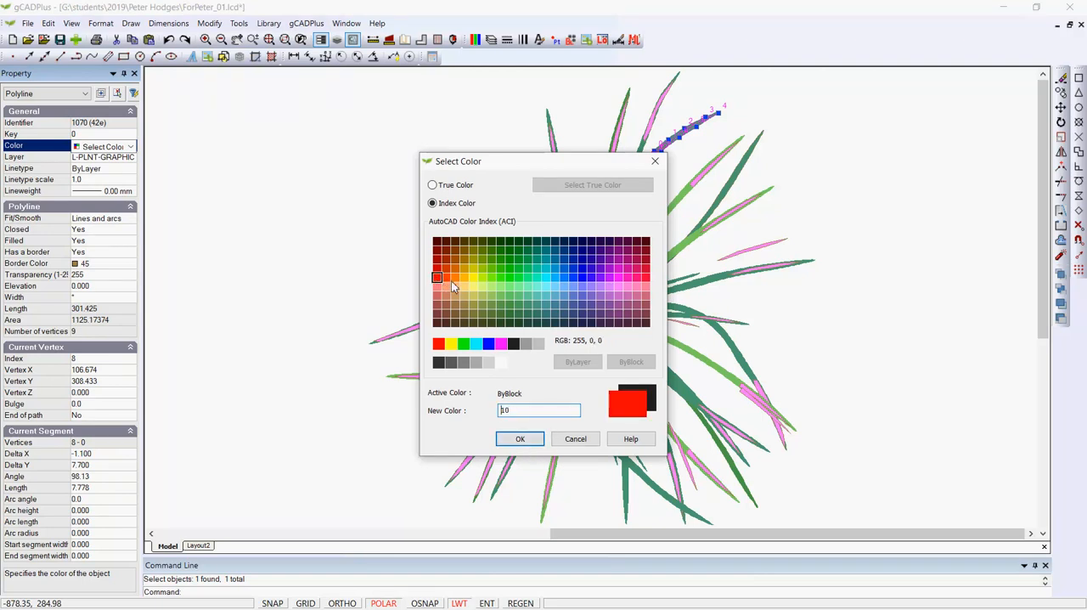
pyautogui.click(521, 439)
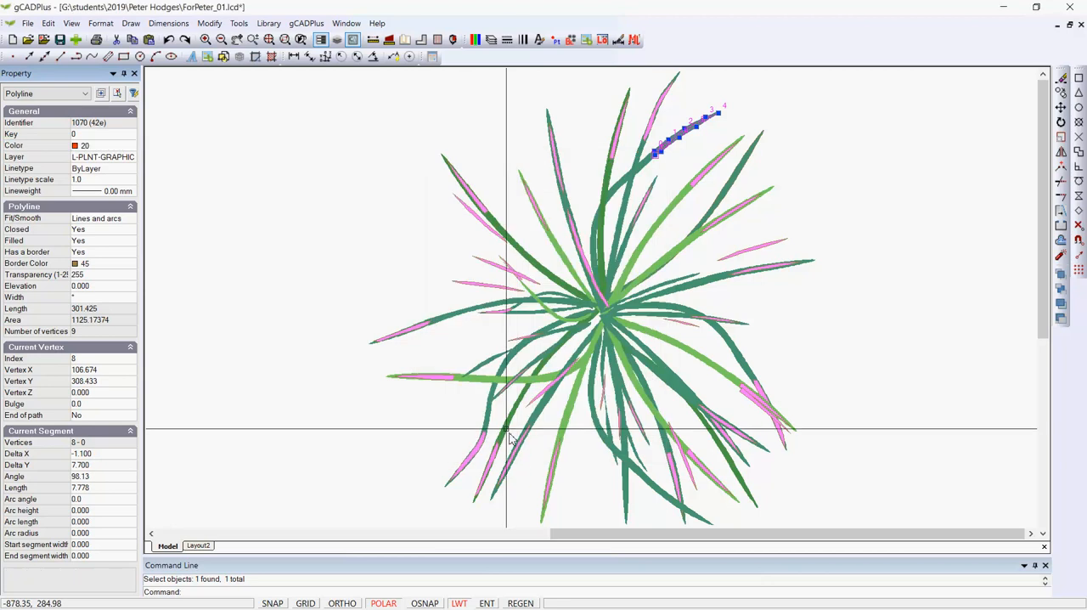
pyautogui.press('Escape')
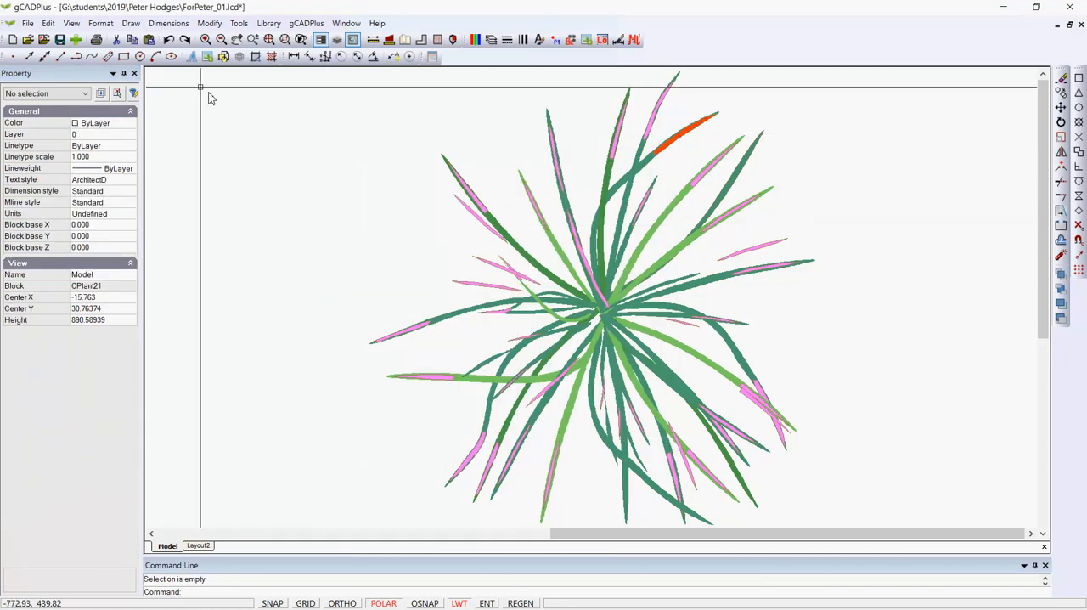
# Step: Match the orange tip's properties onto the pink tips of the right-hand leaves and the tall leaf just left of the source tip
pyautogui.click(209, 24)
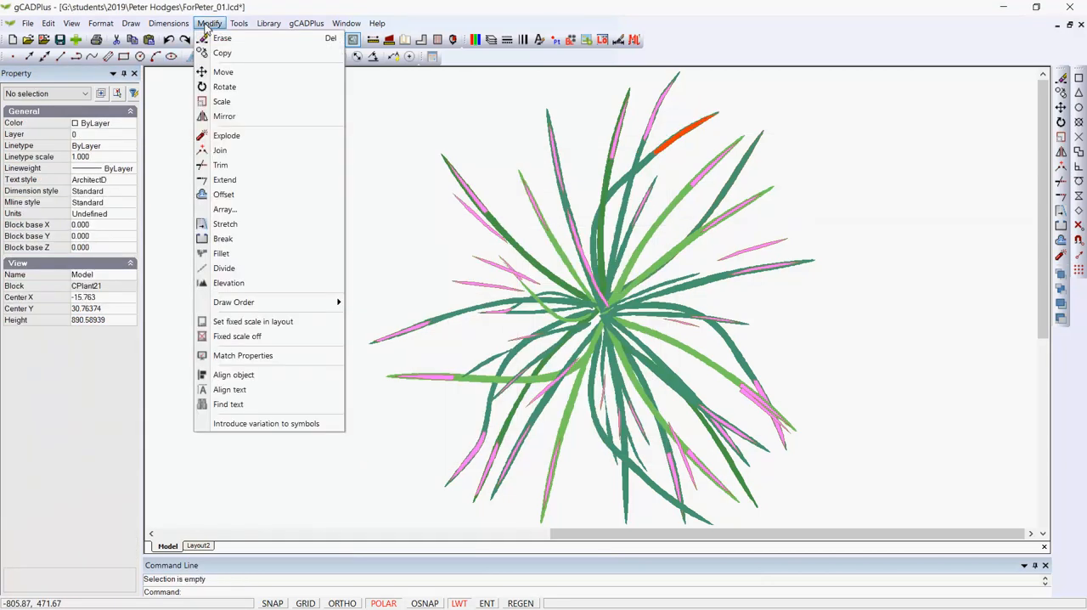
pyautogui.click(242, 355)
pyautogui.scroll(3, 704, 153)
pyautogui.scroll(1, 704, 153)
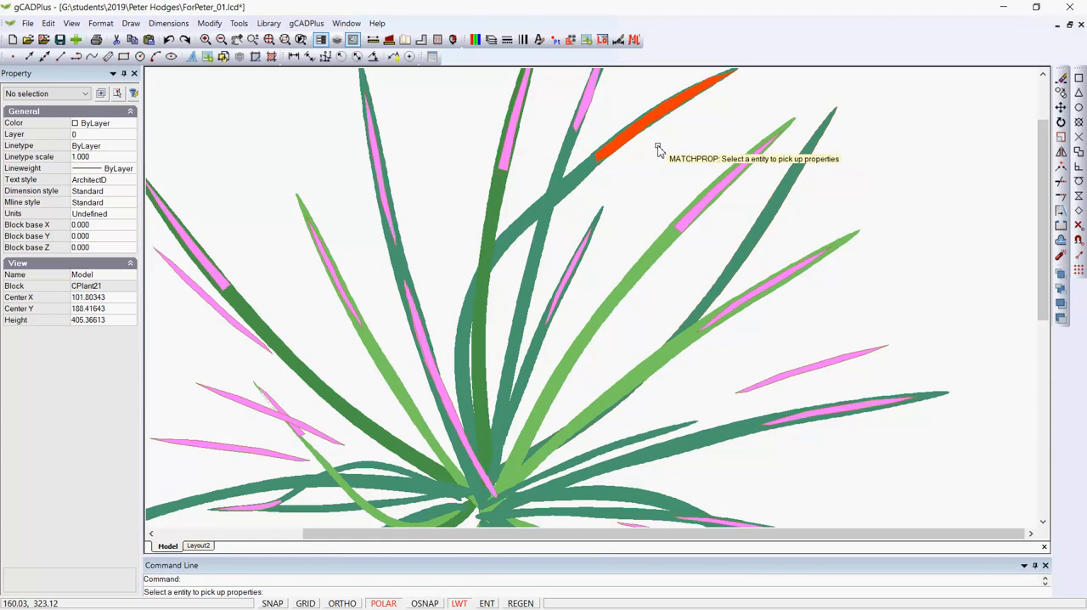
pyautogui.click(631, 142)
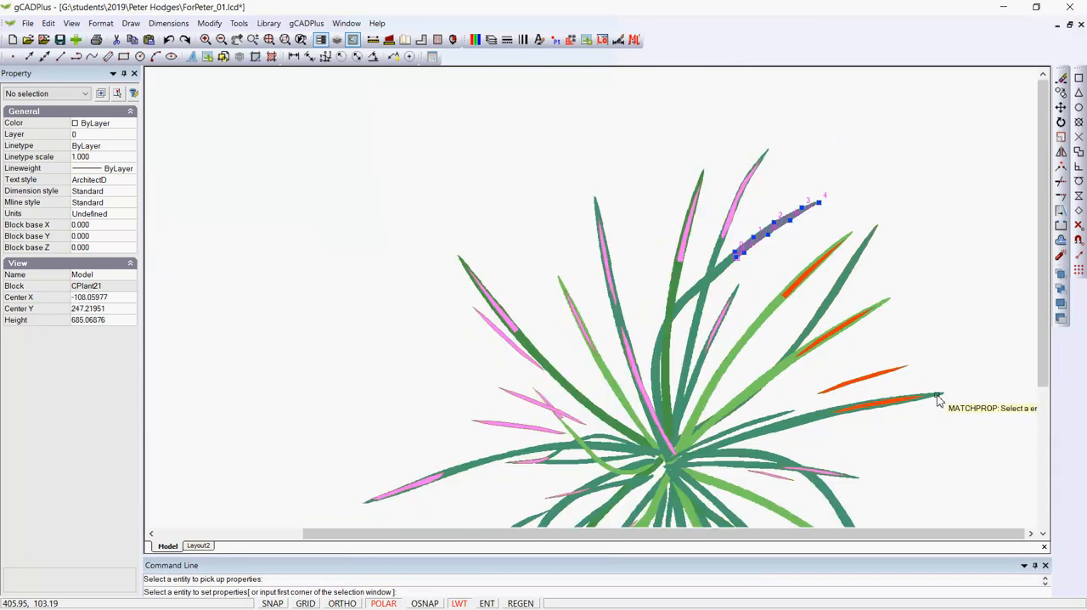
pyautogui.click(615, 129)
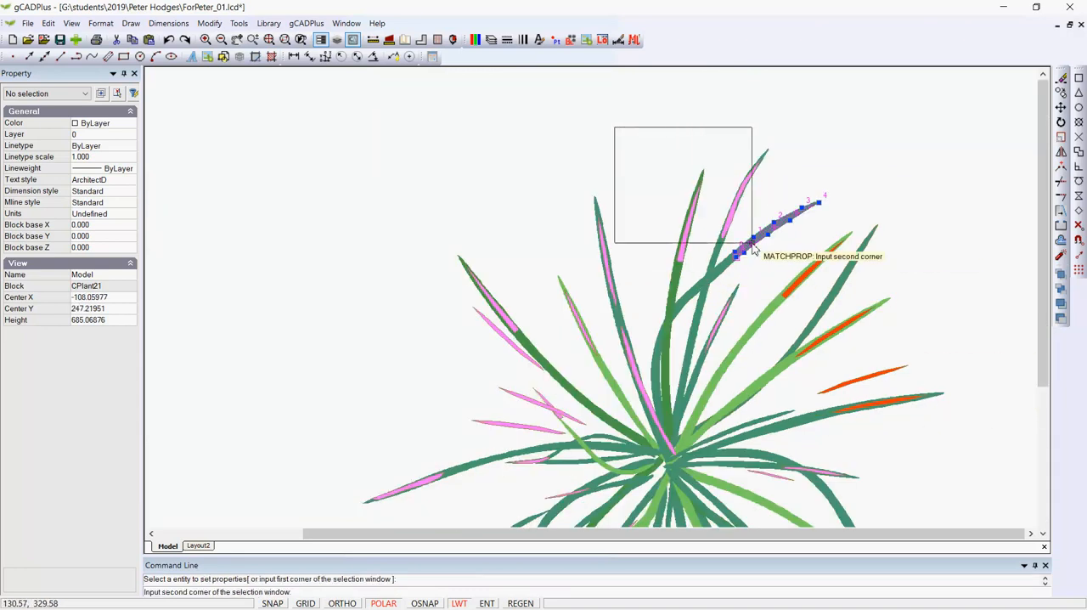
pyautogui.click(769, 263)
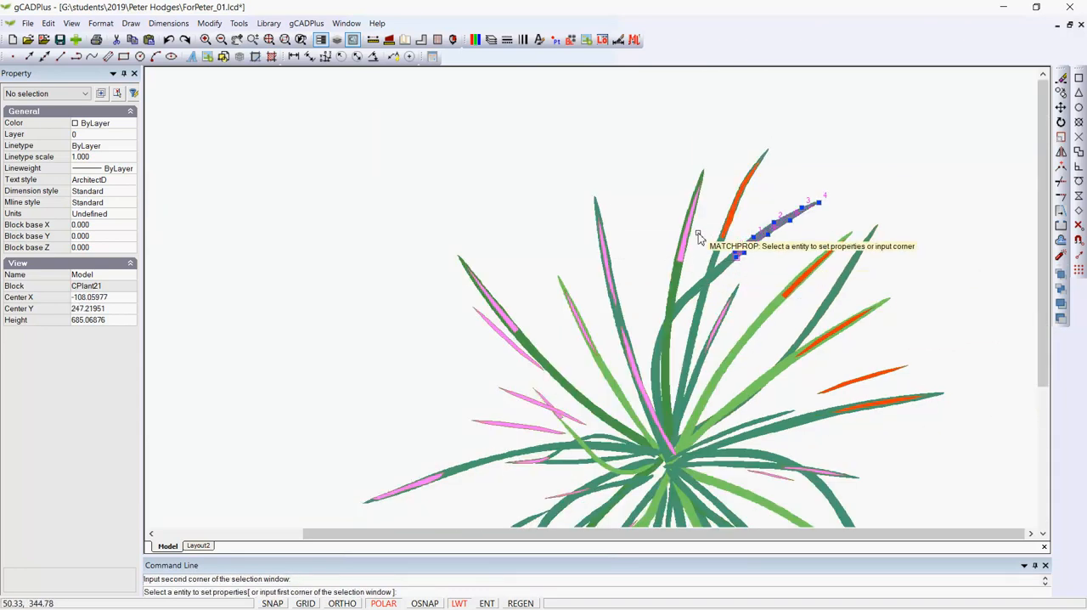
# Step: Apply the matched orange properties to the pink tips and streaks of the upper leaves left of the plant's vertical centreline
pyautogui.click(633, 145)
pyautogui.click(730, 304)
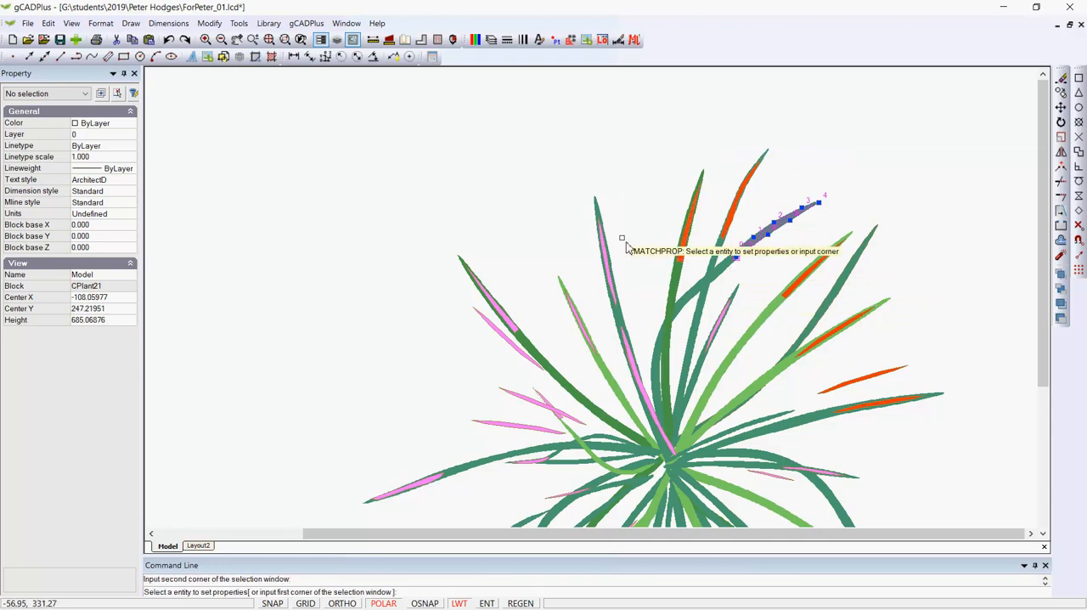
pyautogui.click(632, 339)
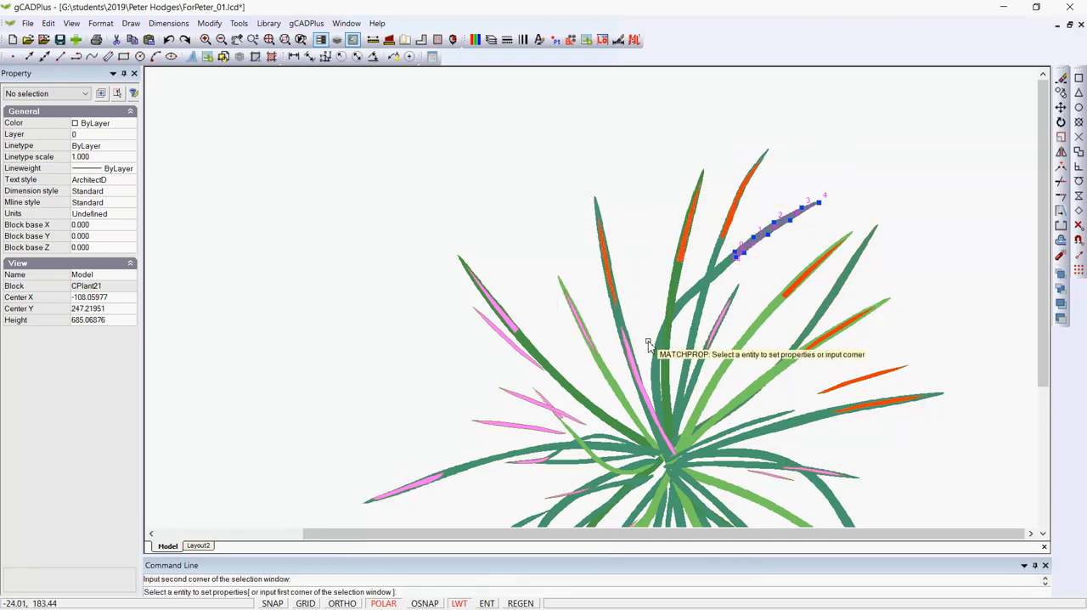
pyautogui.click(541, 240)
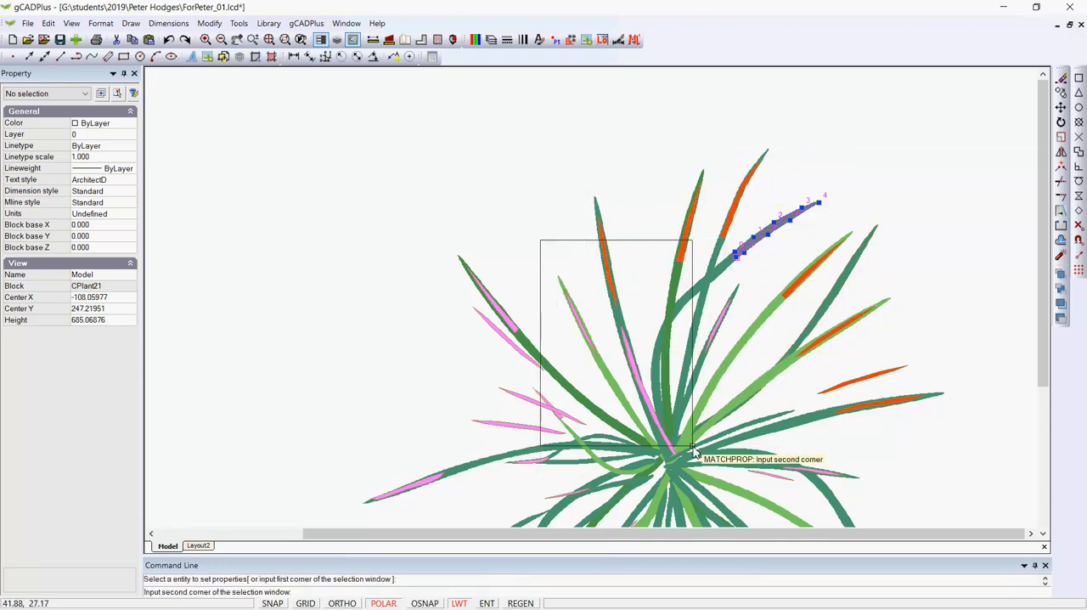
pyautogui.click(699, 461)
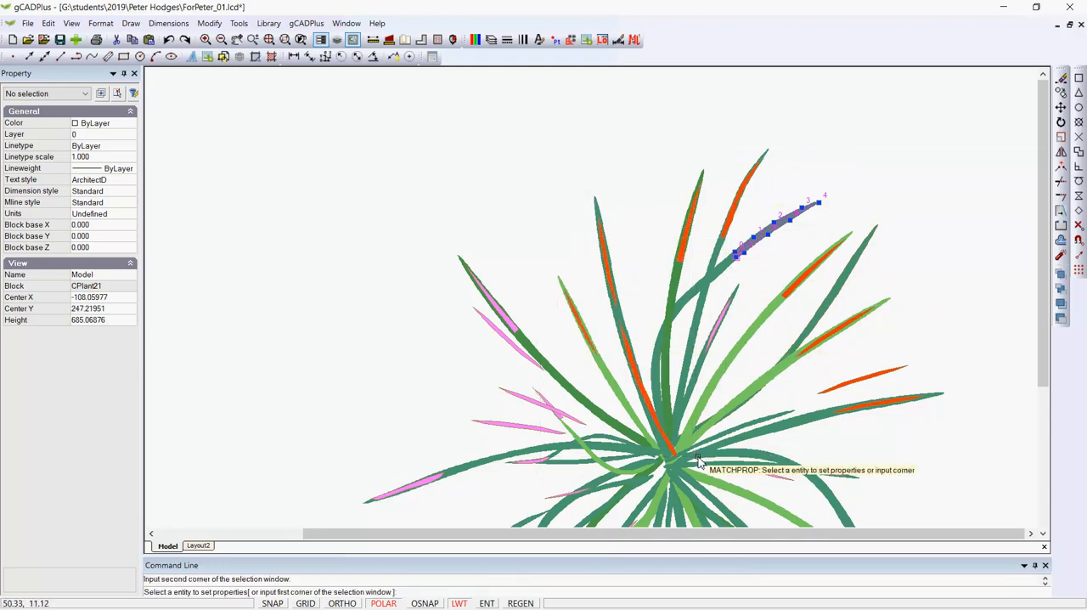
# Step: Apply the matched orange properties to the pink tips at the plant's upper-left edge and the loose pink slivers below them
pyautogui.click(436, 231)
pyautogui.click(546, 386)
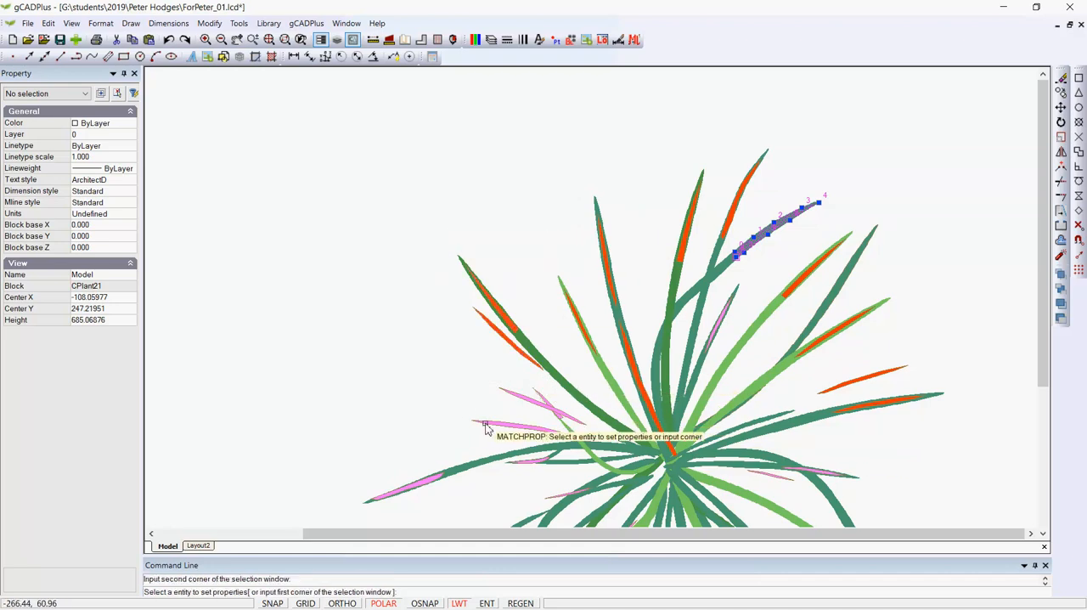
pyautogui.click(439, 364)
pyautogui.click(574, 441)
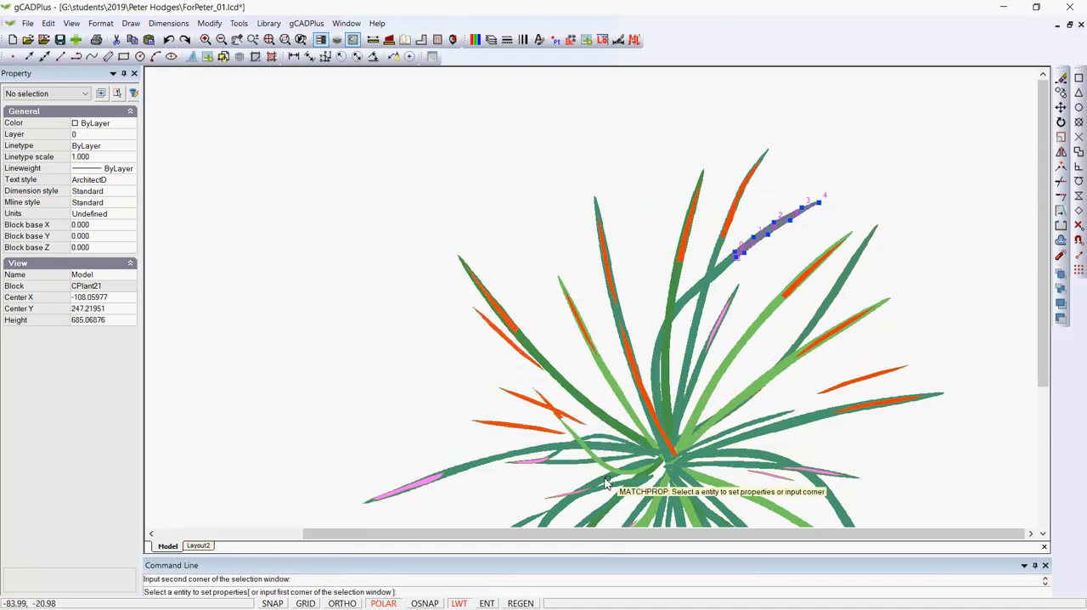
# Step: Apply the matched orange properties to the pink tips of the lower-left leaves and the pink slivers between them and the centre
pyautogui.scroll(-1, 624, 456)
pyautogui.moveTo(624, 456)
pyautogui.mouseDown(button='middle')
pyautogui.moveTo(585, 316)
pyautogui.moveTo(561, 276)
pyautogui.mouseUp(button='middle')
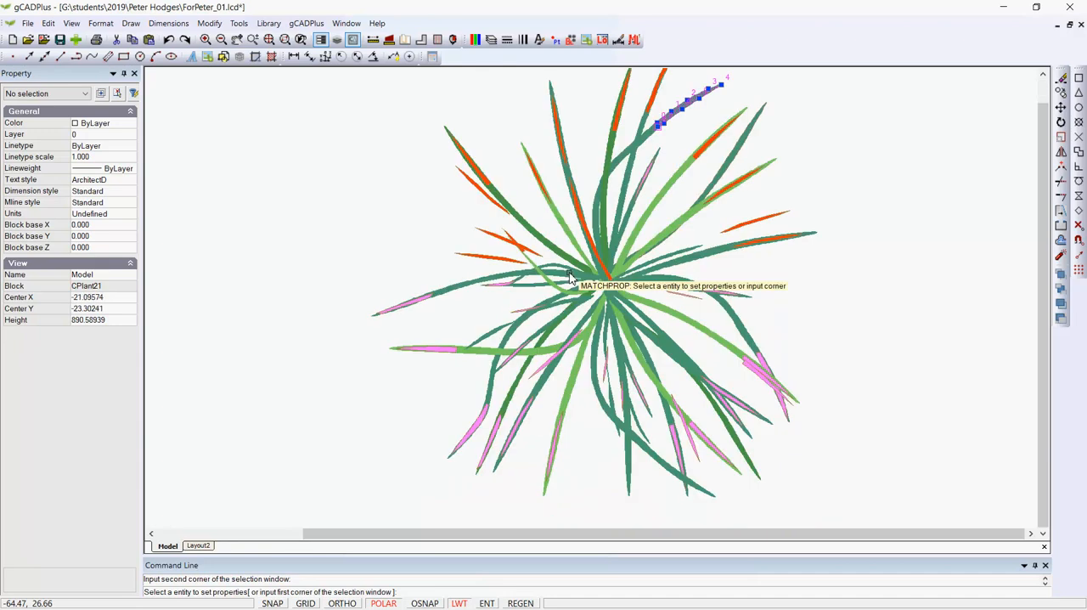
pyautogui.click(363, 279)
pyautogui.click(507, 472)
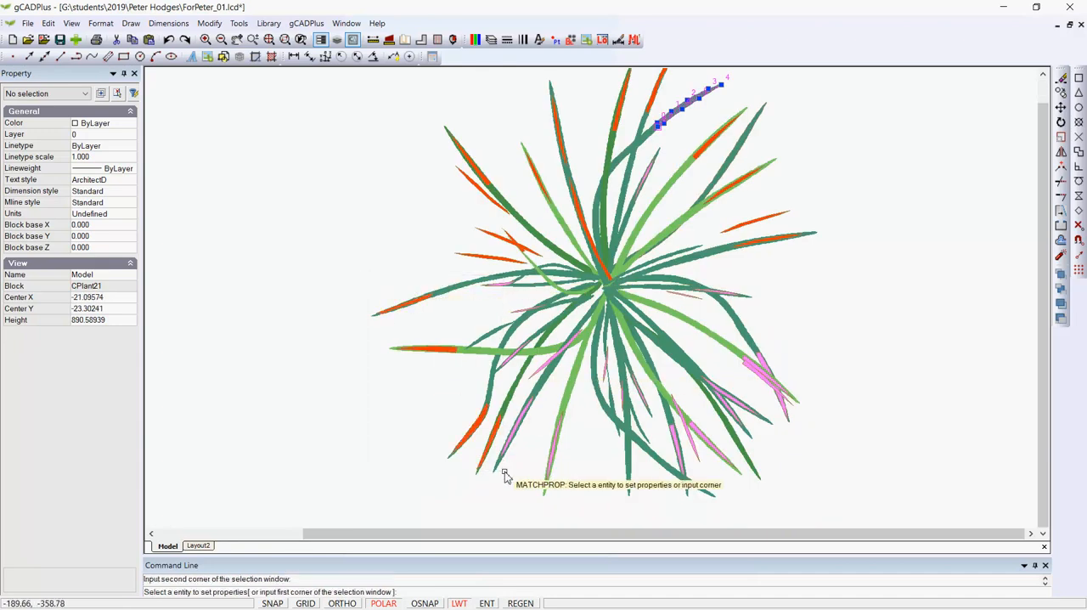
pyautogui.click(505, 314)
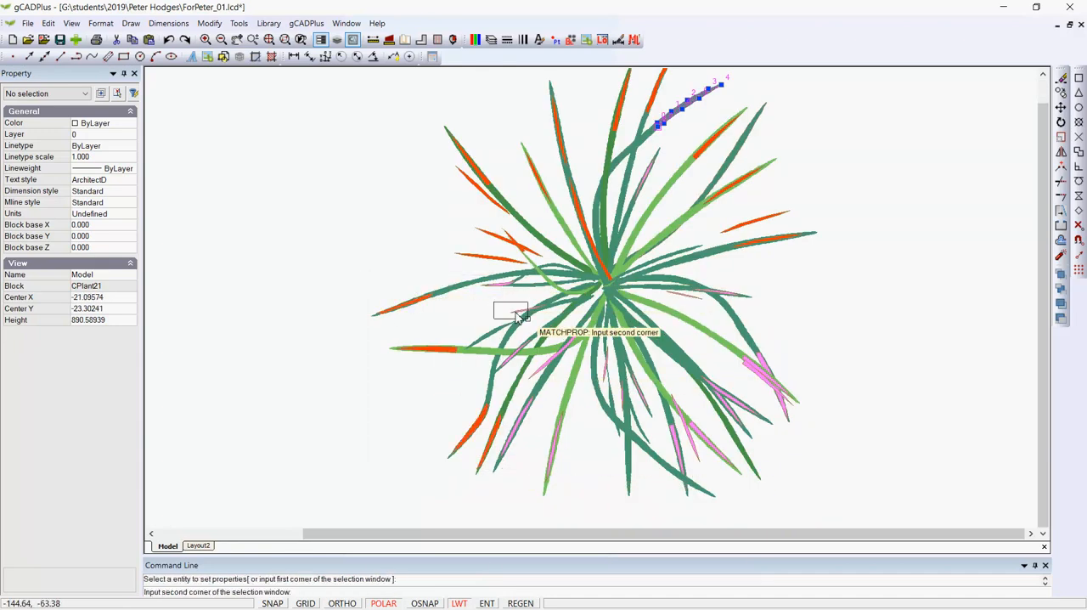
pyautogui.click(633, 396)
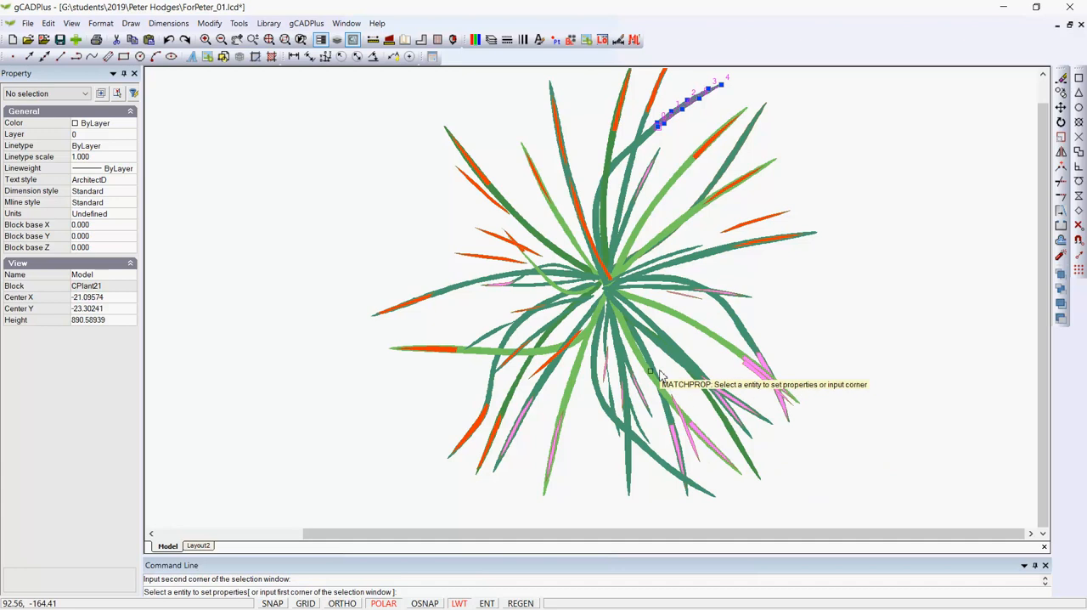
# Step: Apply the matched orange properties to the pink tips of the lower-right leaves and finish matching
pyautogui.click(643, 379)
pyautogui.click(748, 481)
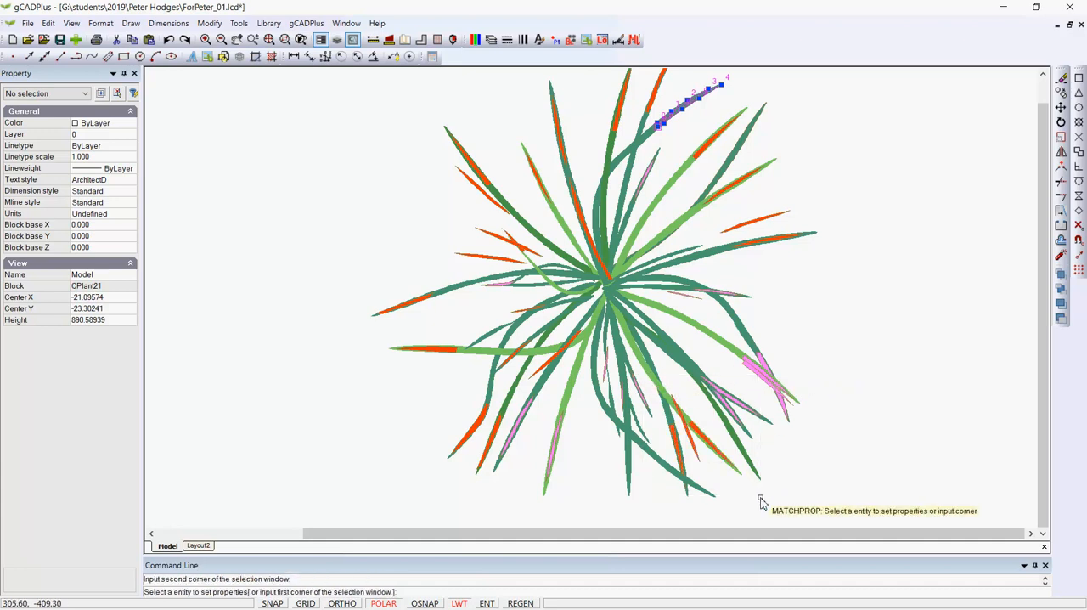
pyautogui.click(704, 315)
pyautogui.click(809, 419)
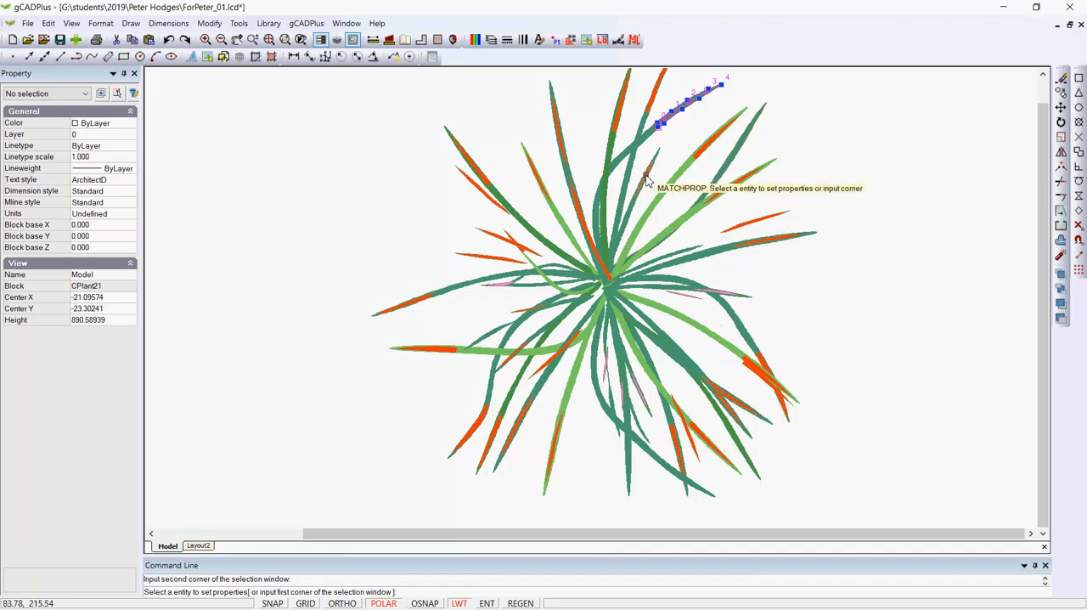
pyautogui.rightClick(663, 195)
# Step: Close the Callistemon block editor and return to the plan around the shed
pyautogui.rightClick(675, 208)
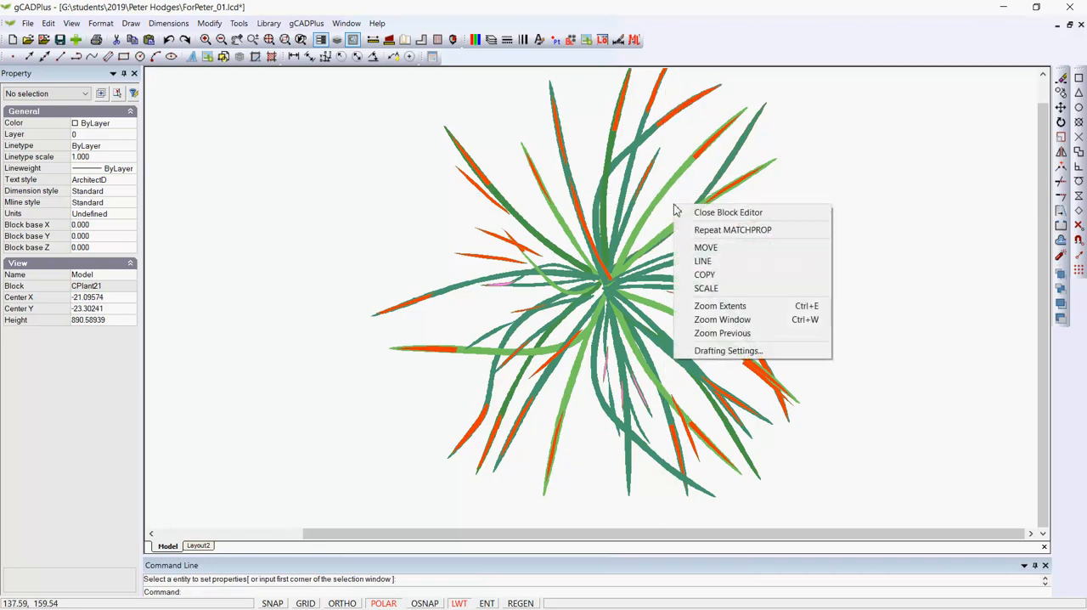
pyautogui.click(722, 212)
pyautogui.scroll(5, 406, 396)
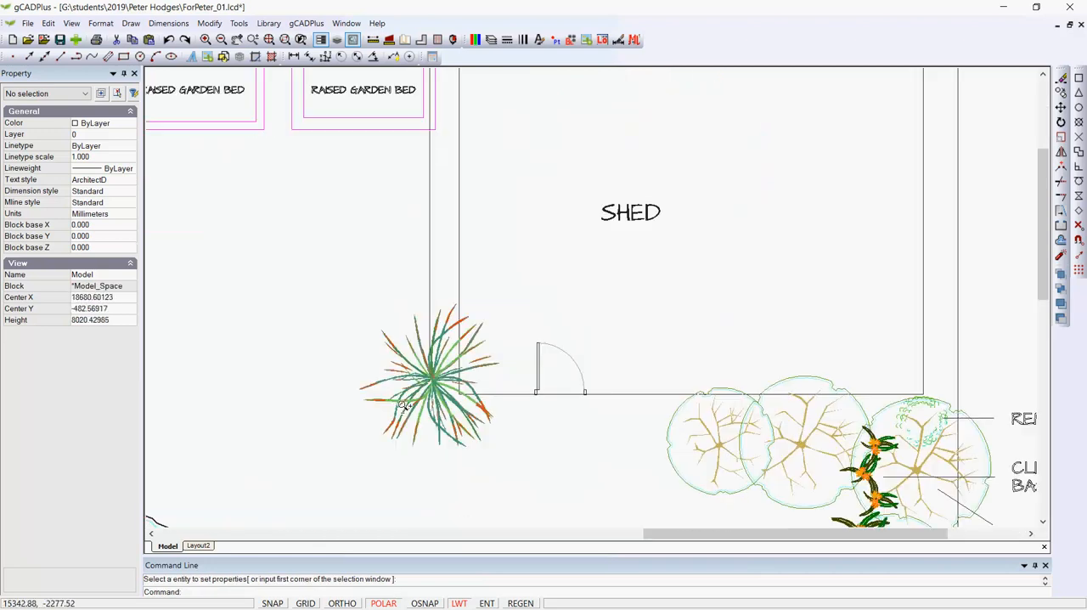
pyautogui.scroll(-4, 406, 396)
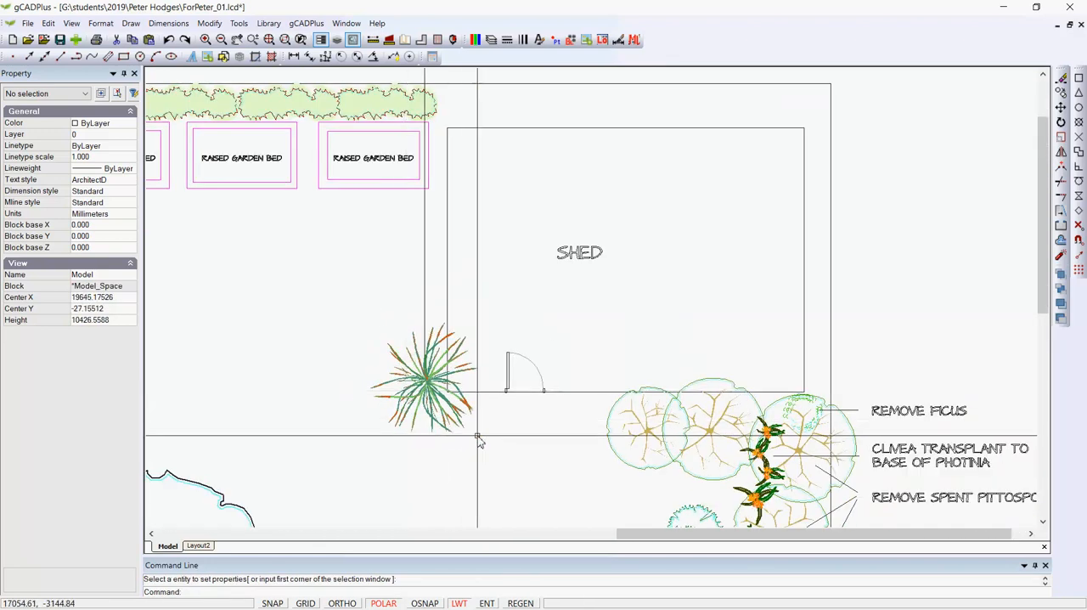